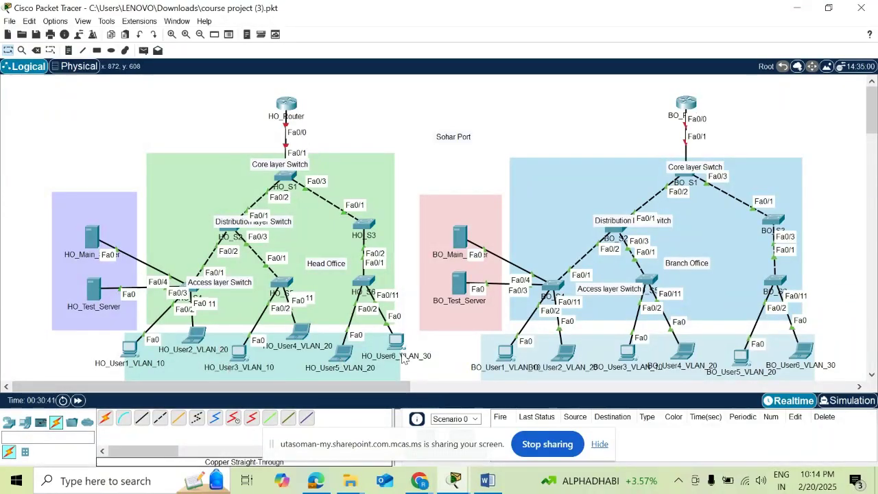
# - Turn on Show Device Model Labels in Preferences so devices display their model names
pyautogui.moveTo(405, 364)
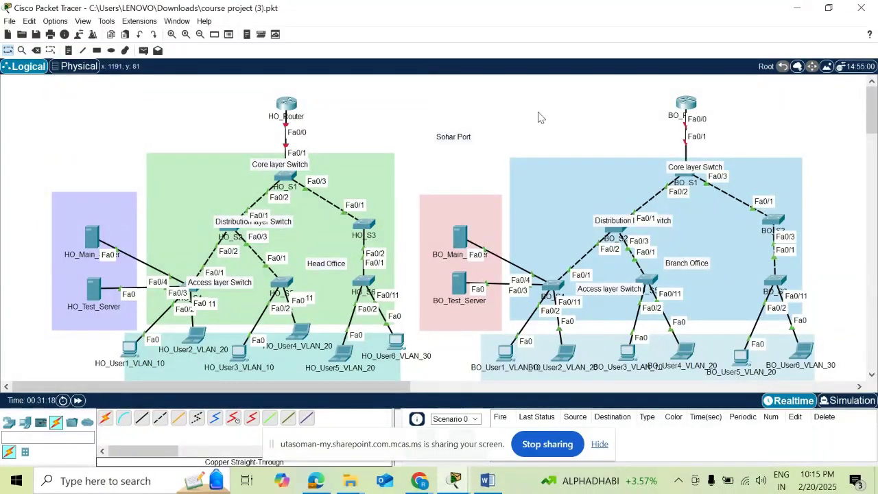
pyautogui.click(54, 21)
pyautogui.click(70, 38)
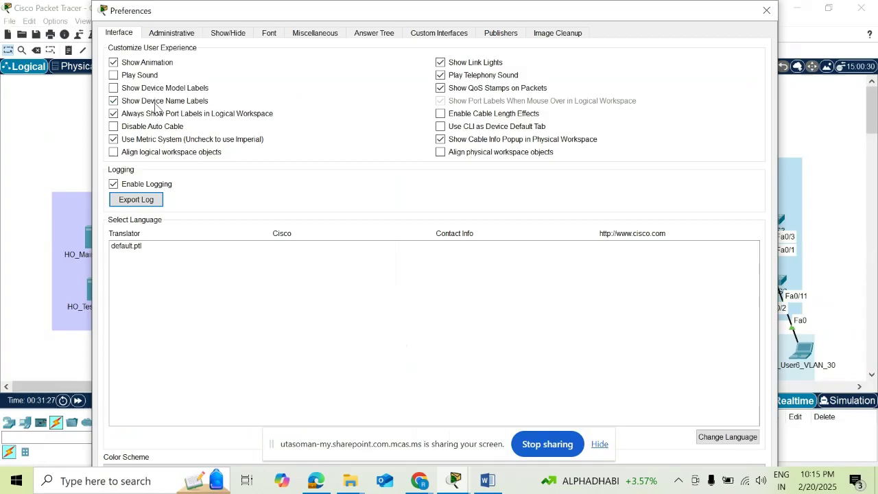
pyautogui.click(165, 87)
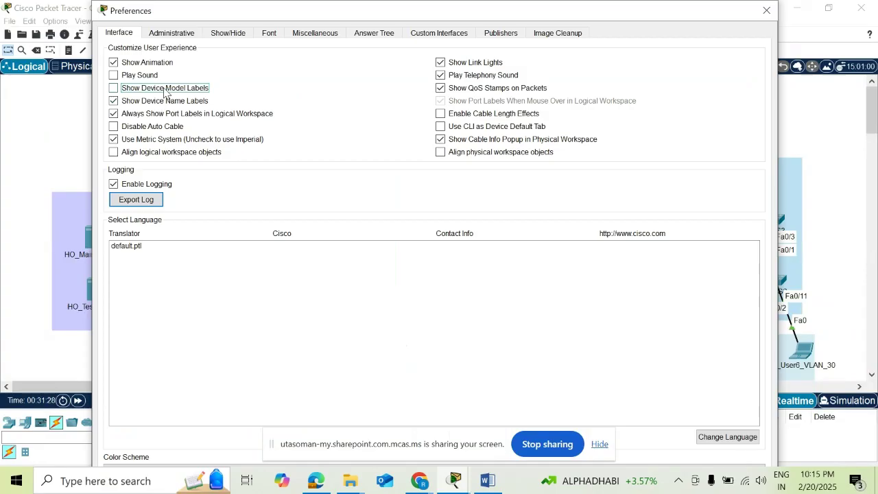
pyautogui.click(766, 11)
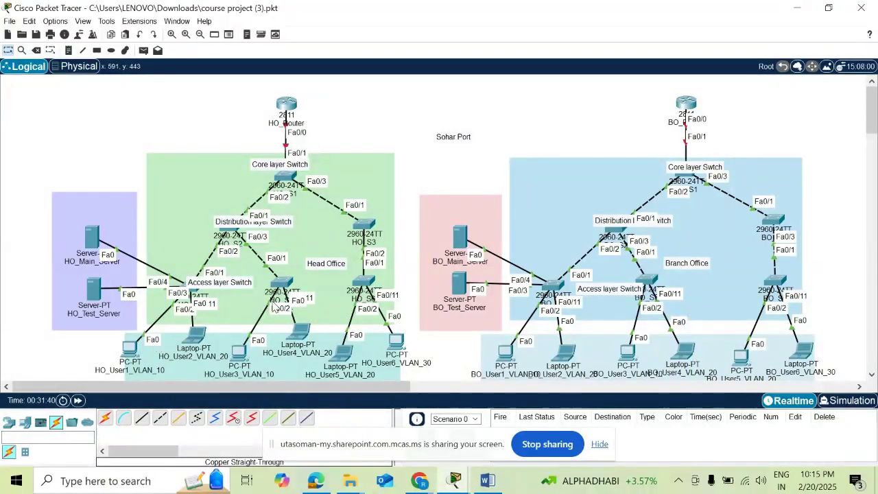
# - Attempt a Serial DCE link from HO_Router, find no serial port, and cancel connection mode
pyautogui.click(233, 416)
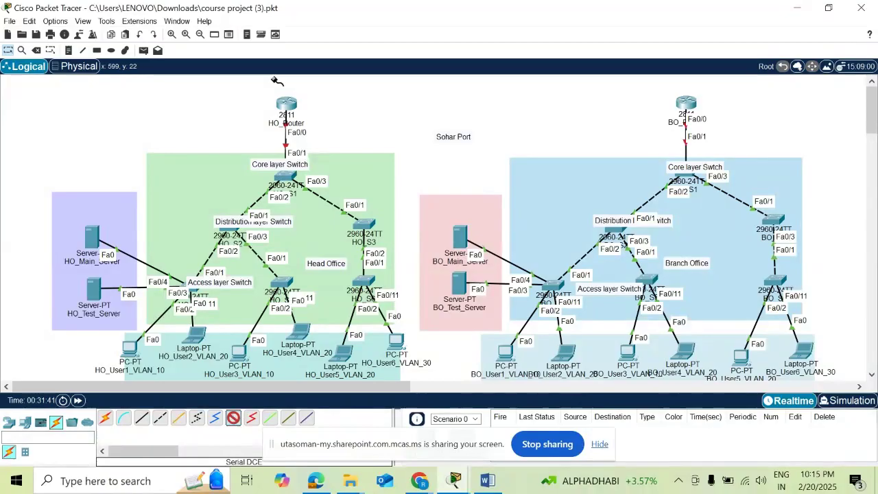
pyautogui.click(288, 104)
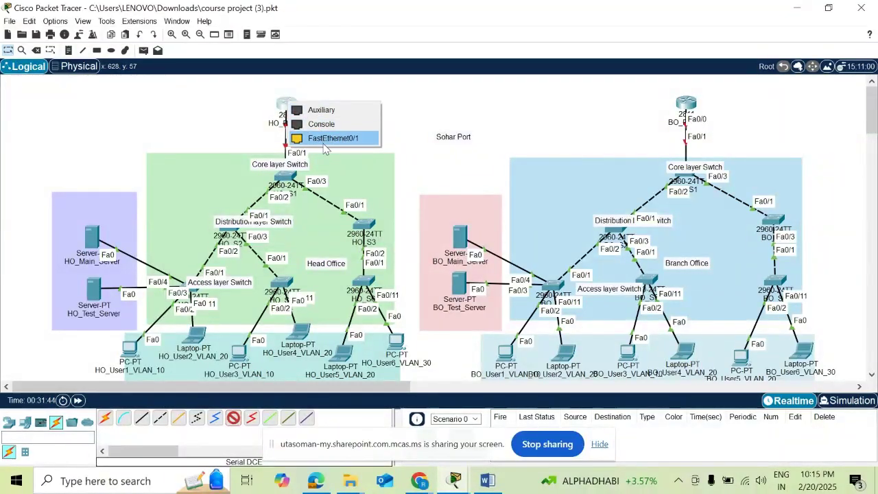
pyautogui.click(182, 192)
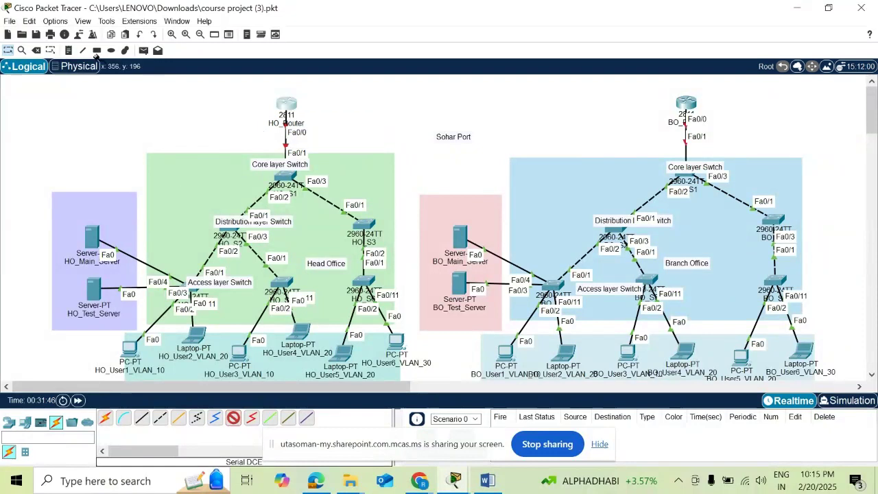
pyautogui.click(7, 52)
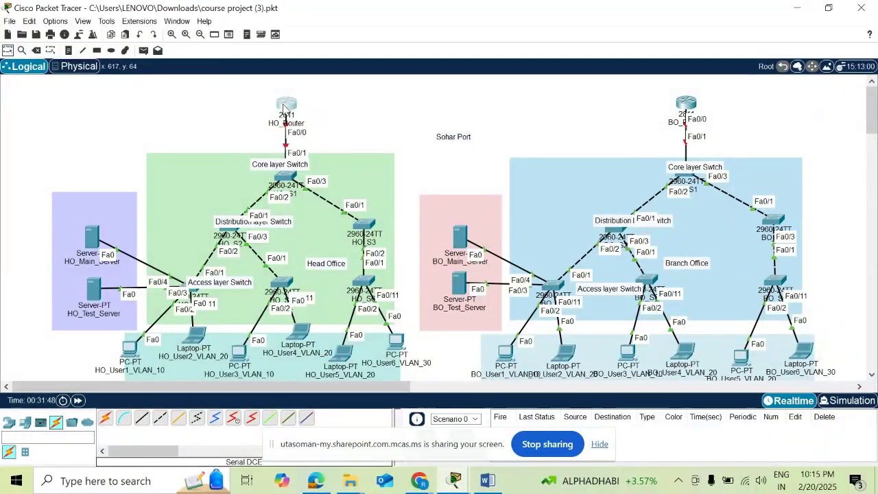
# - Install the WIC-2T module into HO_Router's empty slot and close its device window
pyautogui.click(286, 107)
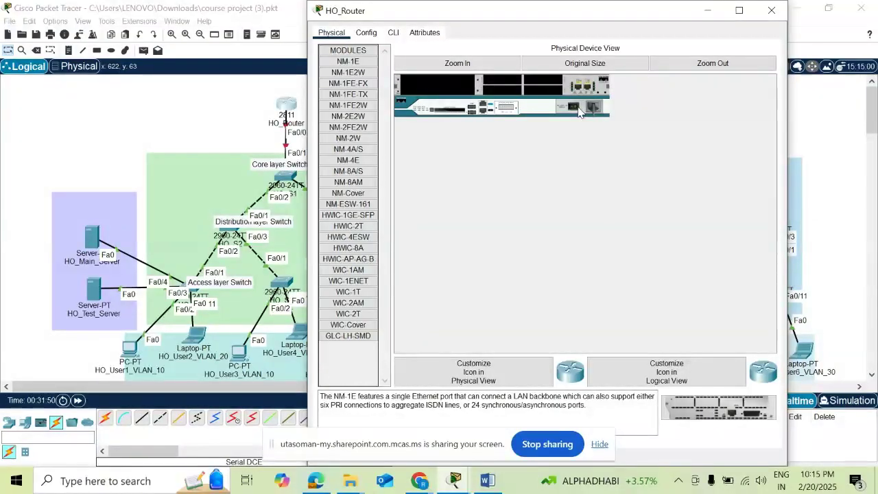
pyautogui.click(363, 314)
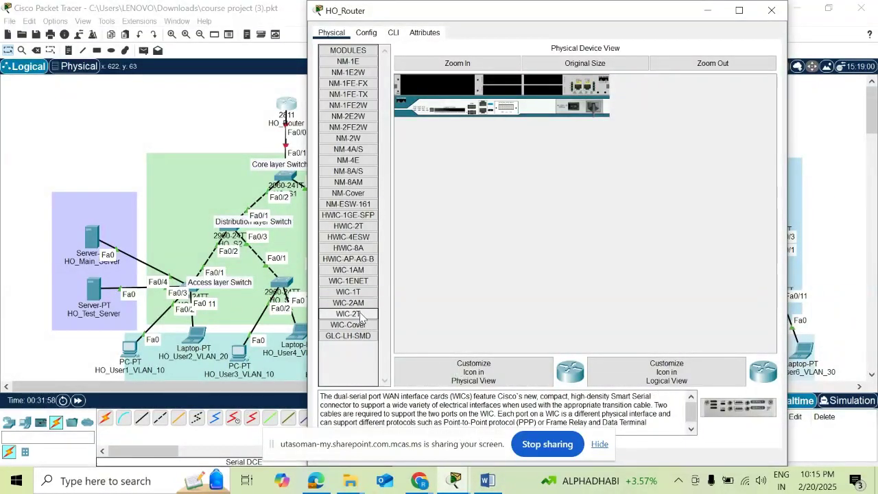
pyautogui.moveTo(360, 315); pyautogui.dragTo(505, 85)
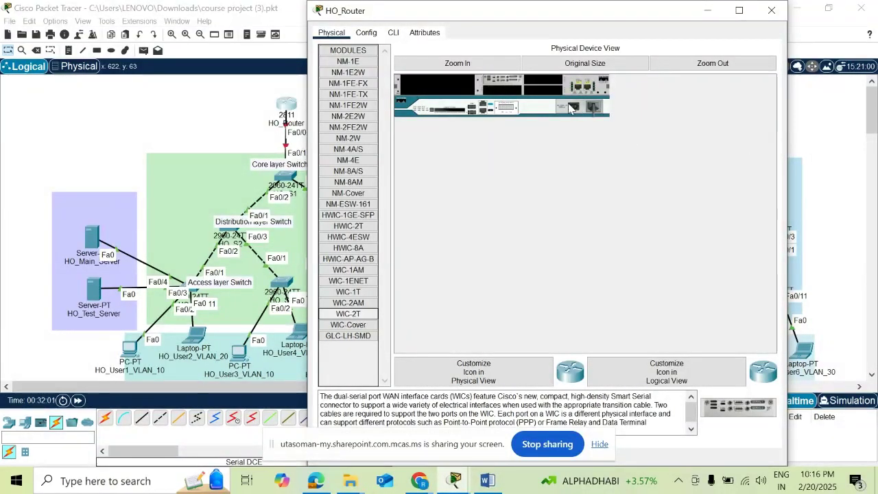
pyautogui.click(575, 109)
pyautogui.click(813, 133)
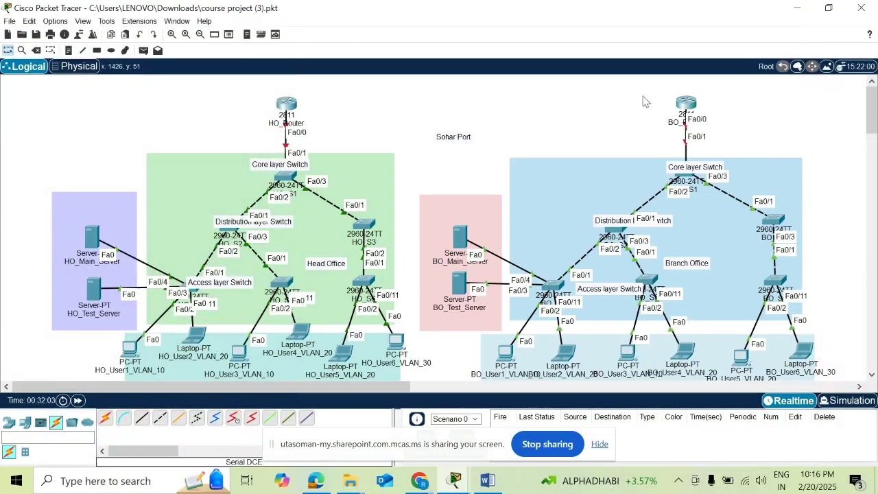
# - Drag a WIC-2T module into BO_Router's empty slot and close the BO_Router window
pyautogui.click(684, 104)
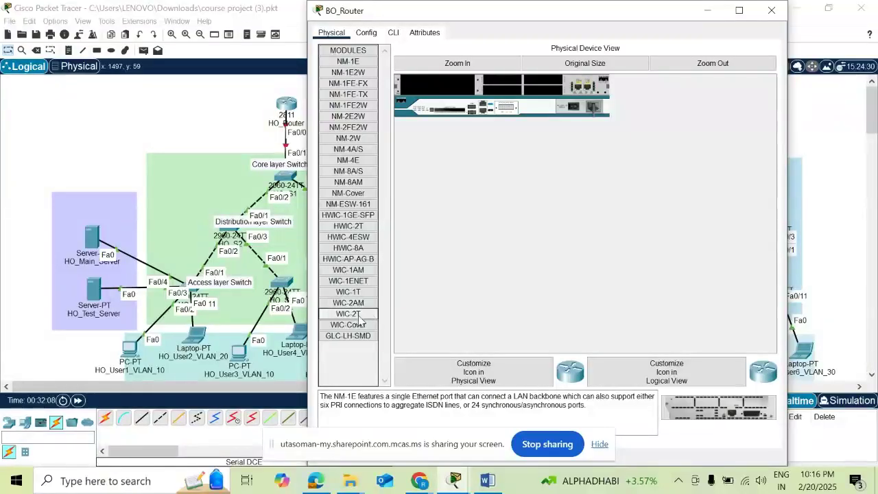
pyautogui.moveTo(360, 319); pyautogui.dragTo(500, 86)
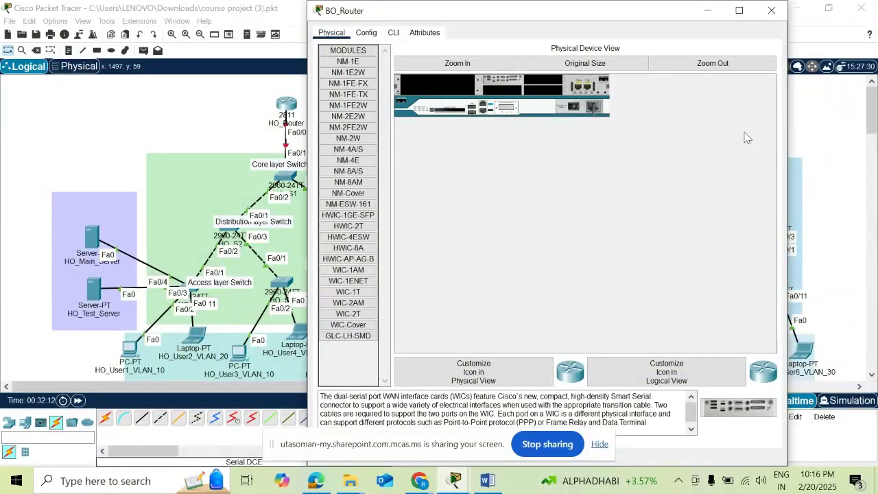
pyautogui.click(771, 10)
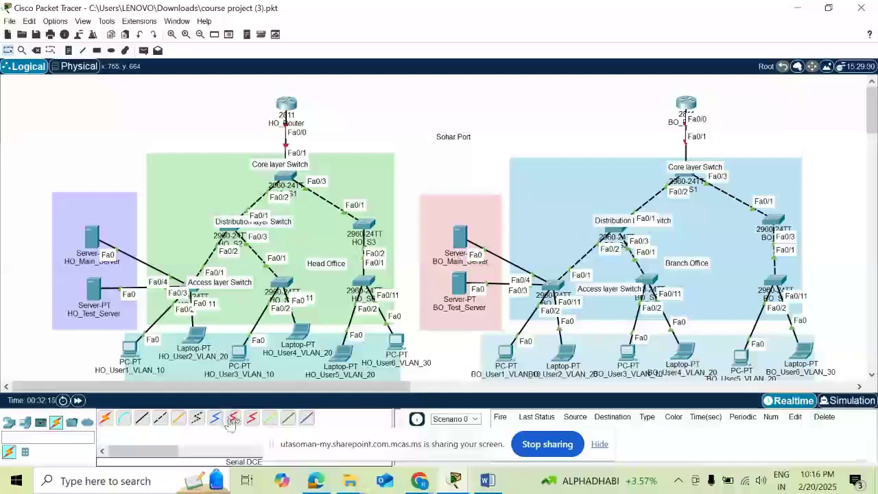
# - Connect HO_Router Serial0/3/0 to BO_Router Serial0/3/0 with a Serial DCE cable
pyautogui.click(231, 423)
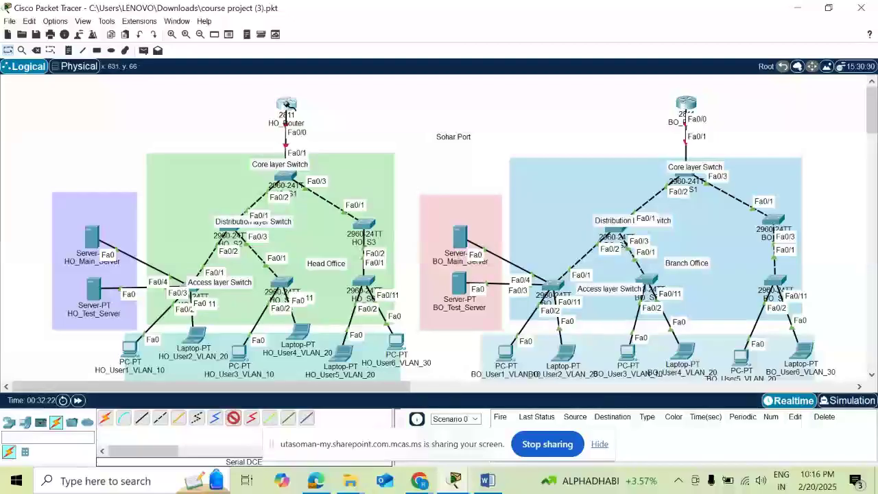
pyautogui.click(286, 103)
pyautogui.click(301, 152)
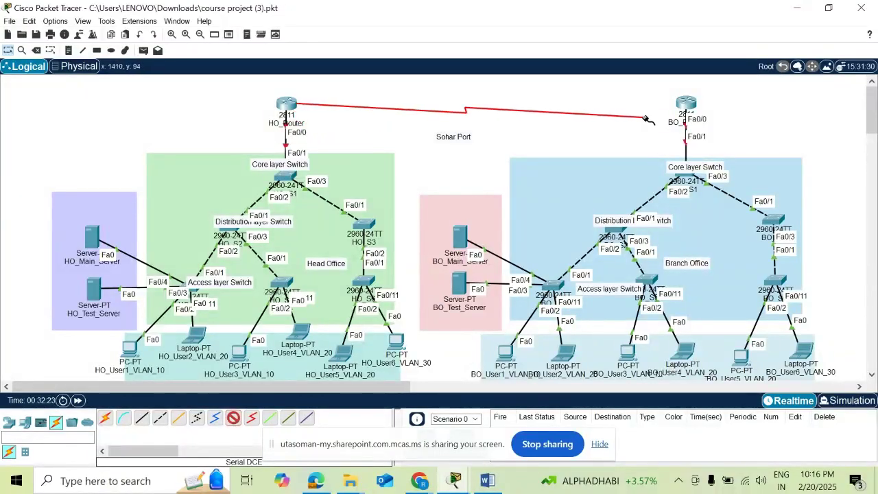
pyautogui.click(686, 103)
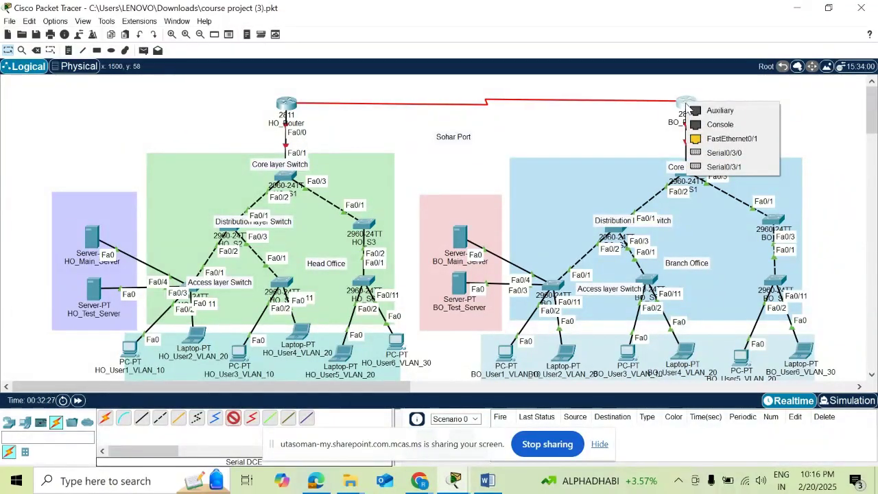
pyautogui.click(726, 153)
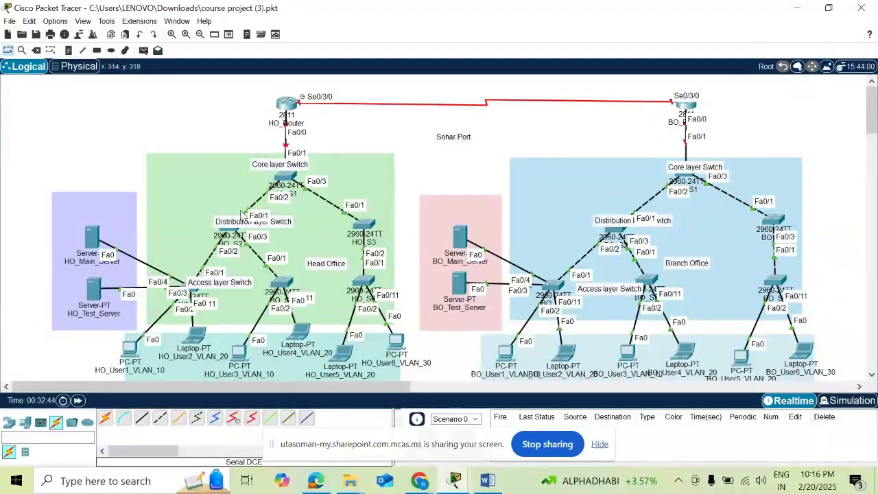
# - Review the Services settings of HO_Main_Server
pyautogui.click(97, 245)
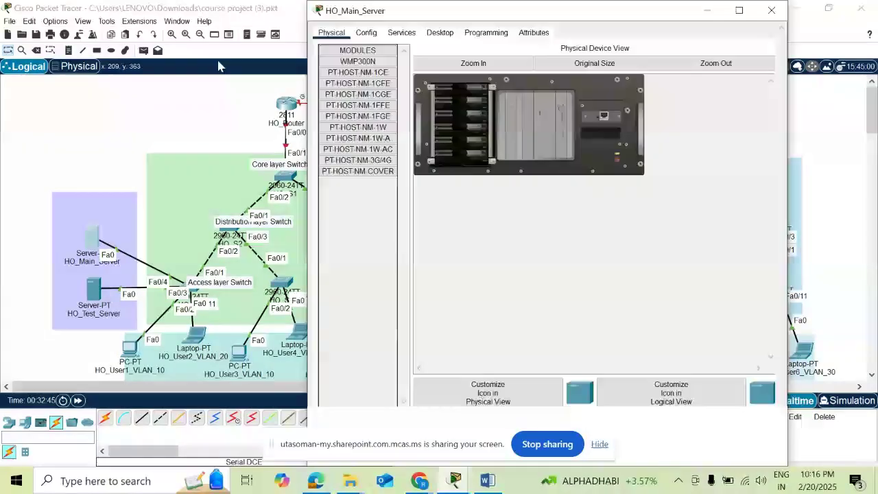
pyautogui.click(402, 35)
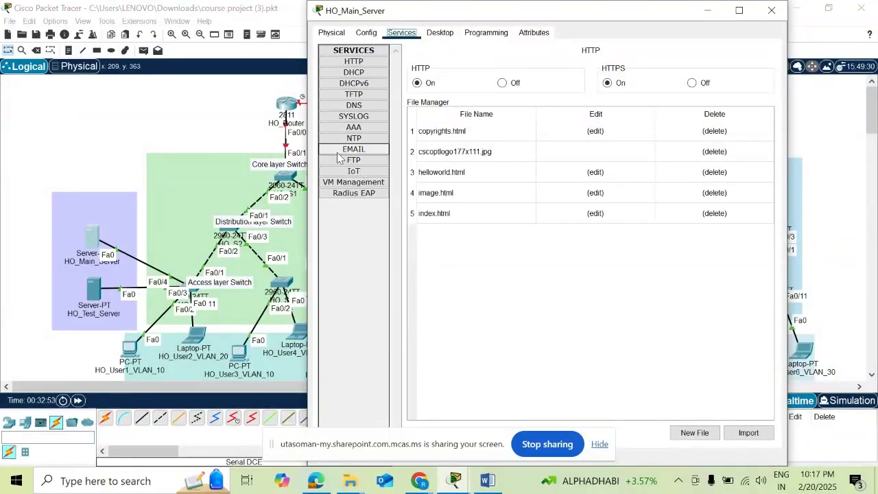
pyautogui.click(121, 131)
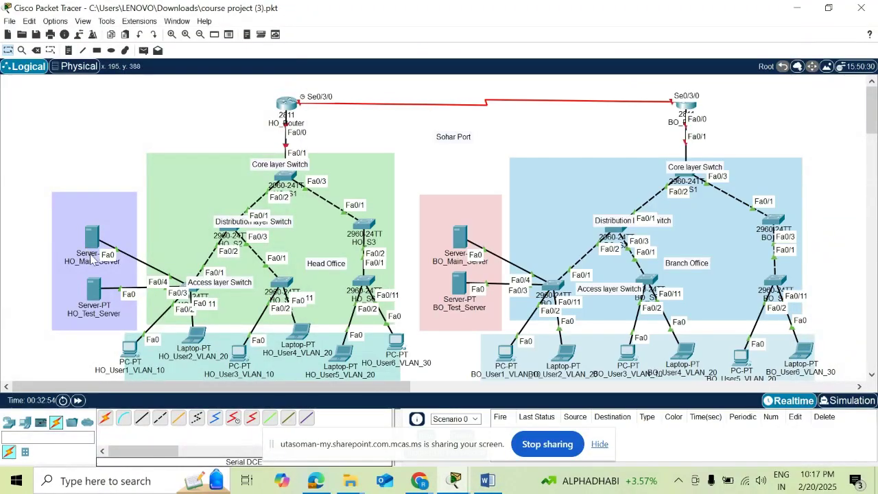
# - Switch to the Week 1-2 Task Word document showing the addressing table
pyautogui.moveTo(94, 291)
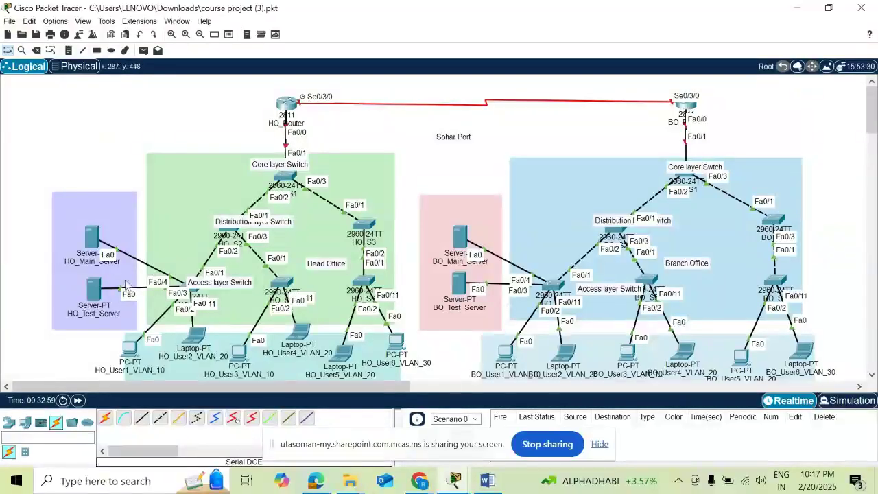
pyautogui.moveTo(469, 266)
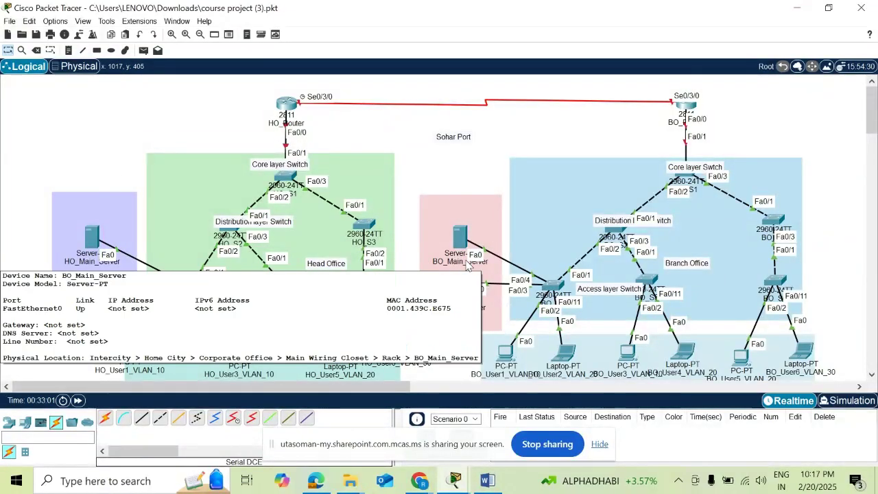
pyautogui.click(487, 481)
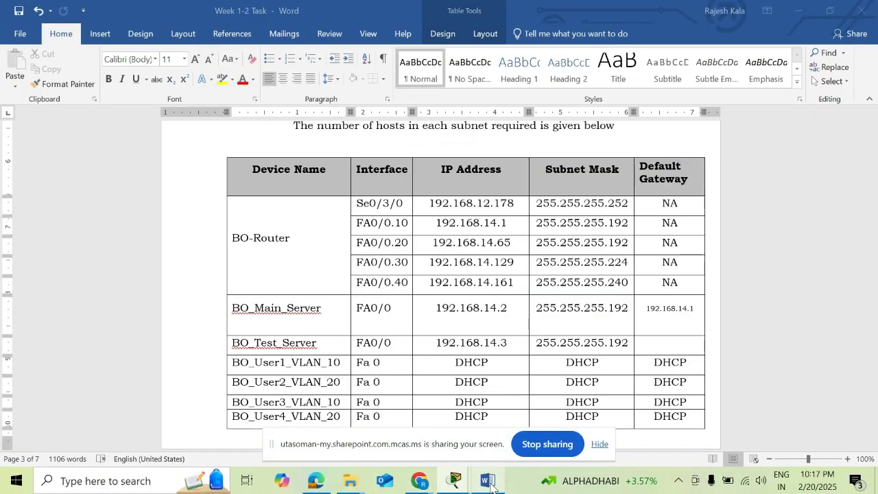
# - Scroll through Step 1 and highlight the Head-Office network address
pyautogui.scroll(1, 444, 293)
pyautogui.scroll(10, 444, 294)
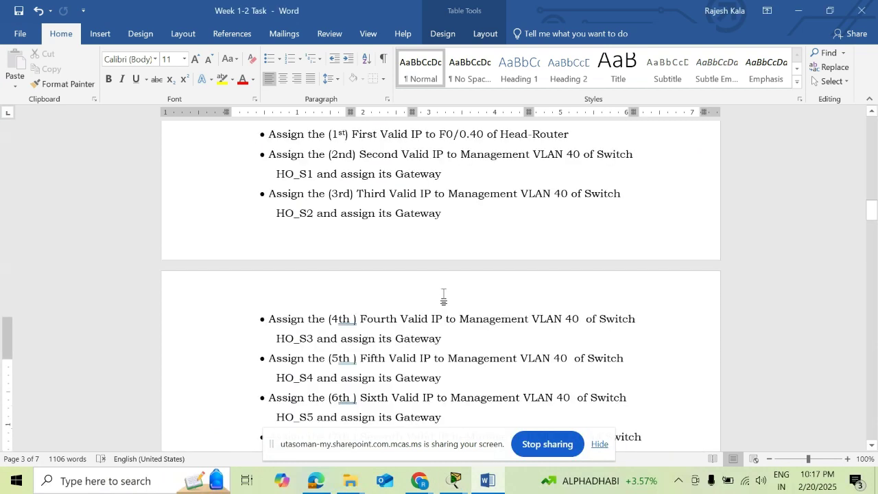
pyautogui.scroll(10, 444, 293)
pyautogui.scroll(10, 443, 293)
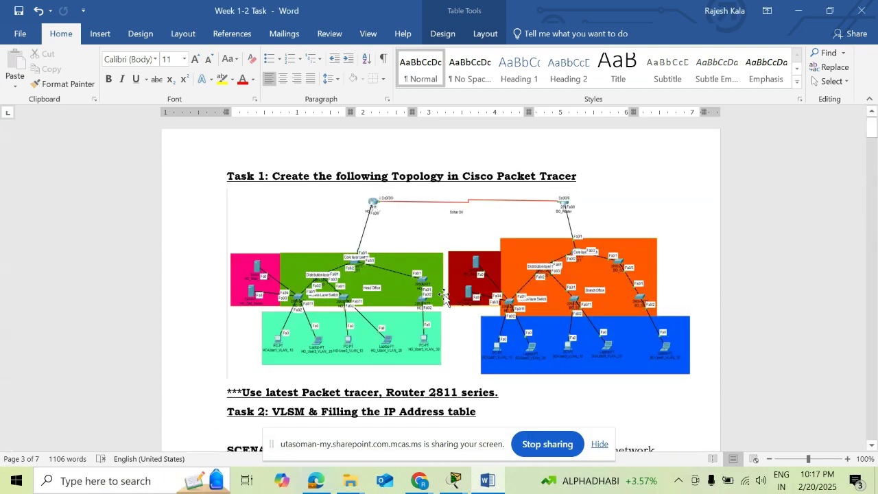
pyautogui.scroll(-5, 511, 327)
pyautogui.scroll(-1, 430, 186)
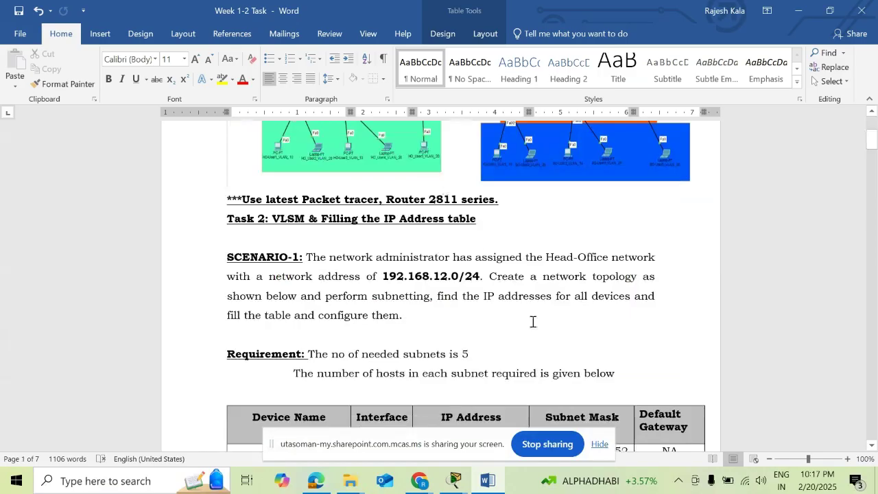
pyautogui.scroll(-2, 432, 232)
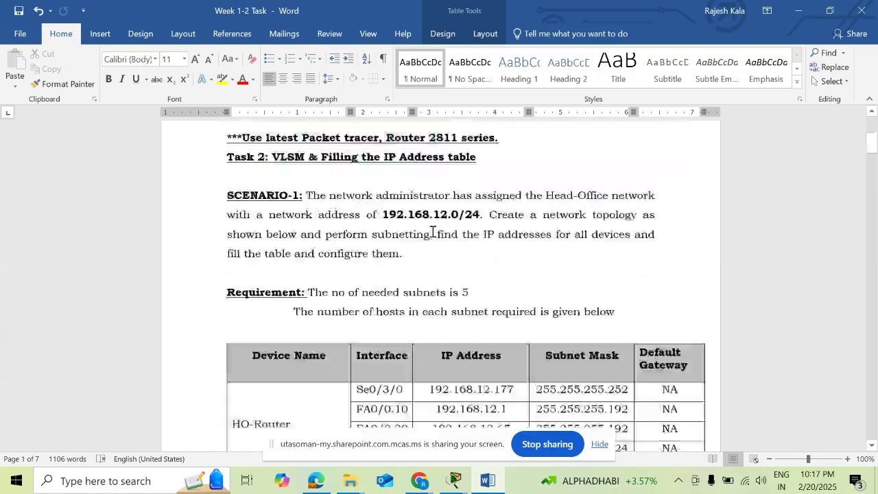
pyautogui.scroll(-1, 432, 232)
pyautogui.moveTo(383, 210); pyautogui.dragTo(477, 218)
# - Highlight Subnet 1's '60 host' requirement in the subnet list
pyautogui.scroll(-3, 467, 183)
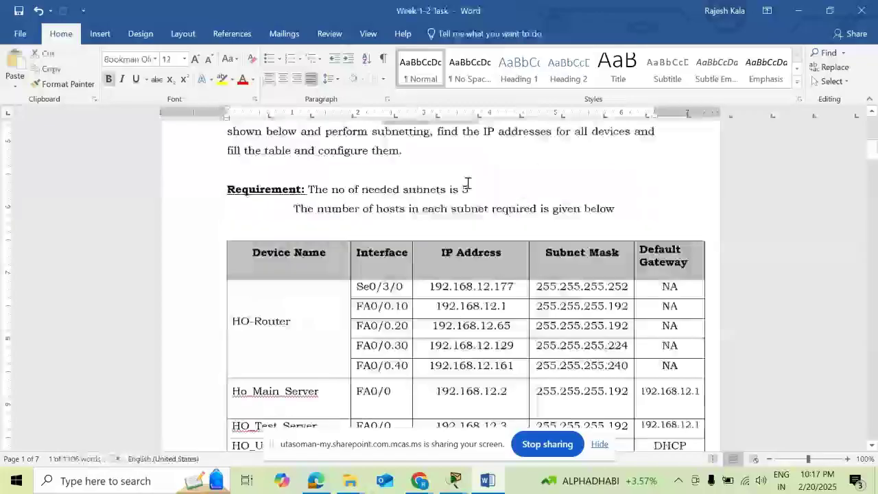
pyautogui.scroll(-3, 468, 184)
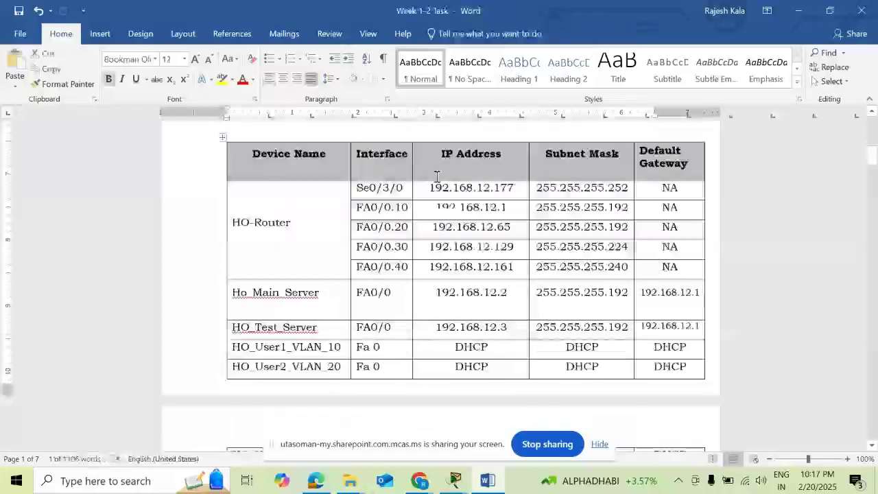
pyautogui.scroll(-4, 446, 226)
pyautogui.scroll(-5, 459, 281)
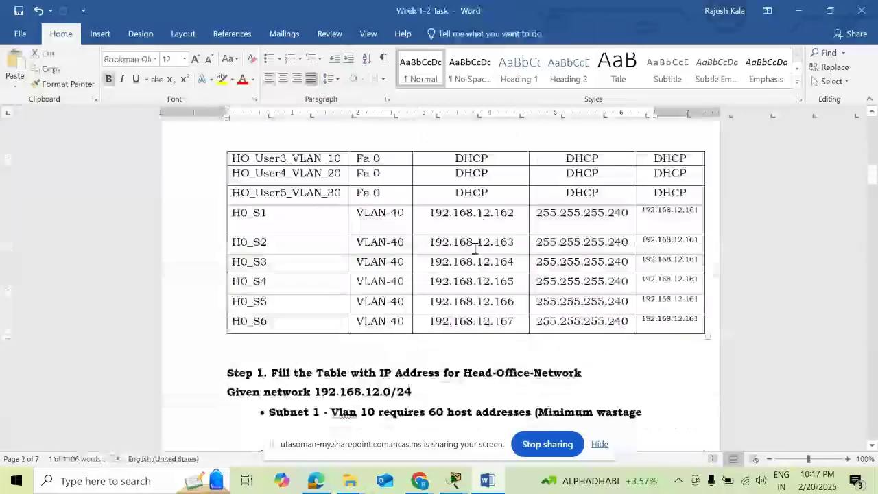
pyautogui.scroll(-4, 466, 204)
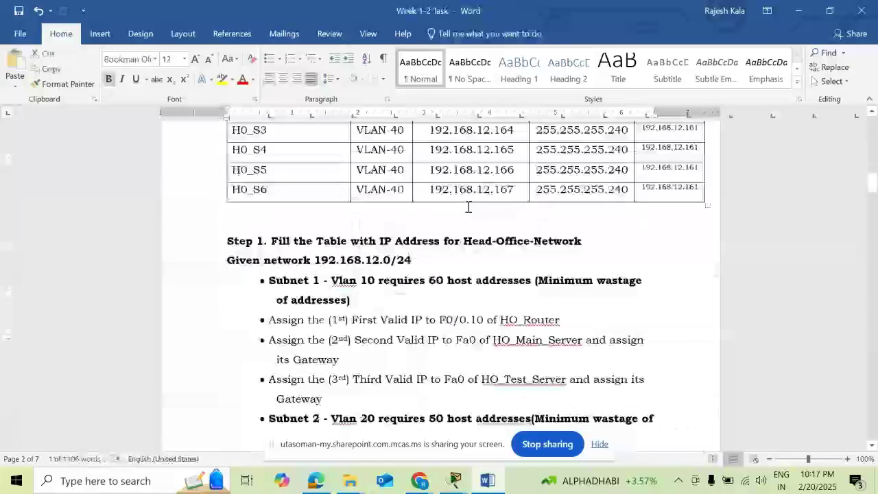
pyautogui.scroll(-3, 446, 202)
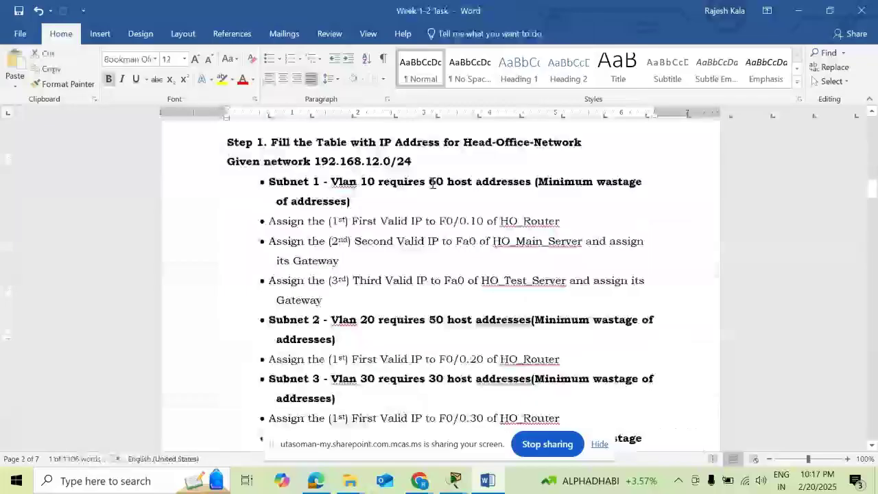
pyautogui.moveTo(430, 181); pyautogui.dragTo(473, 182)
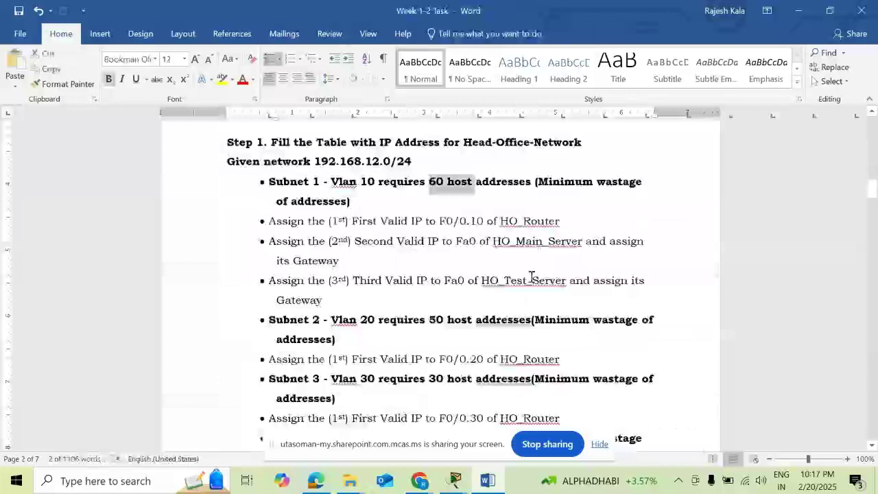
# - Read down to Subnet 5 WAN, then bring the browser's recording page forward
pyautogui.scroll(-2, 377, 213)
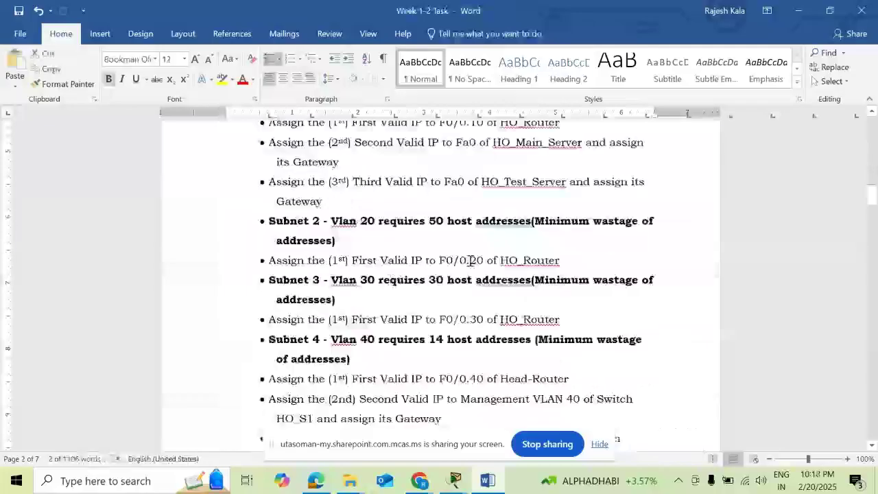
pyautogui.scroll(-2, 471, 261)
pyautogui.scroll(-4, 426, 246)
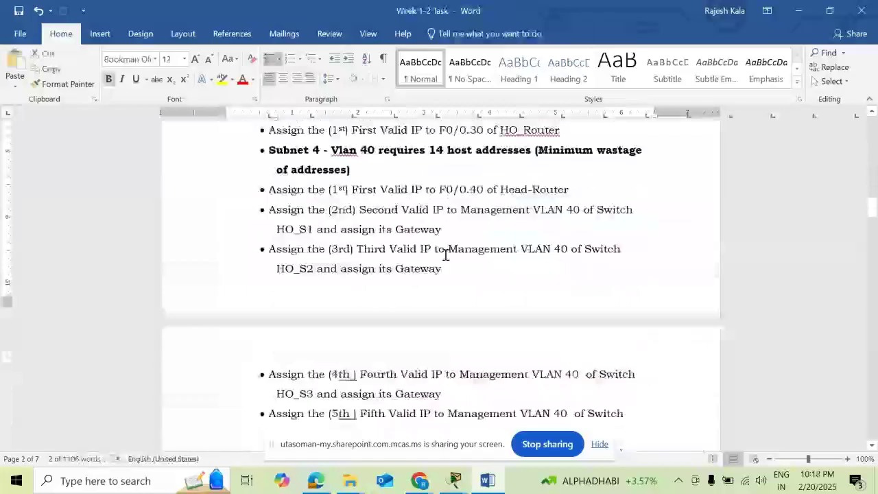
pyautogui.scroll(-4, 445, 254)
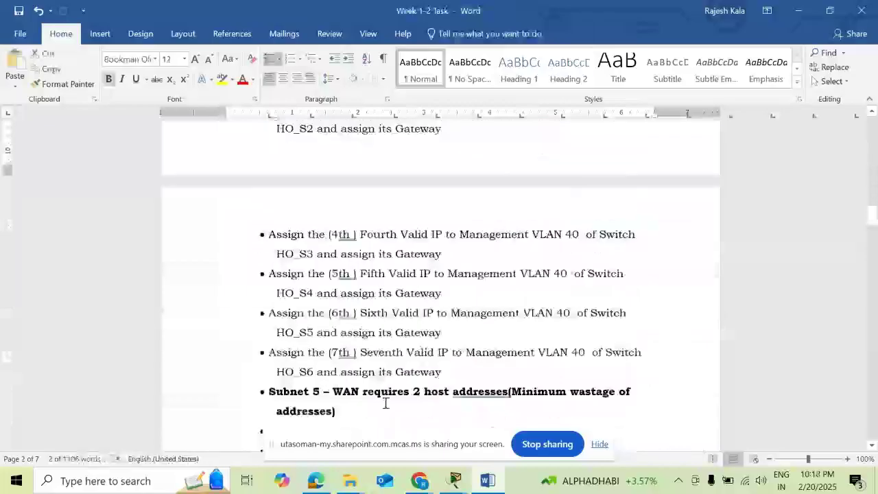
pyautogui.scroll(-3, 386, 403)
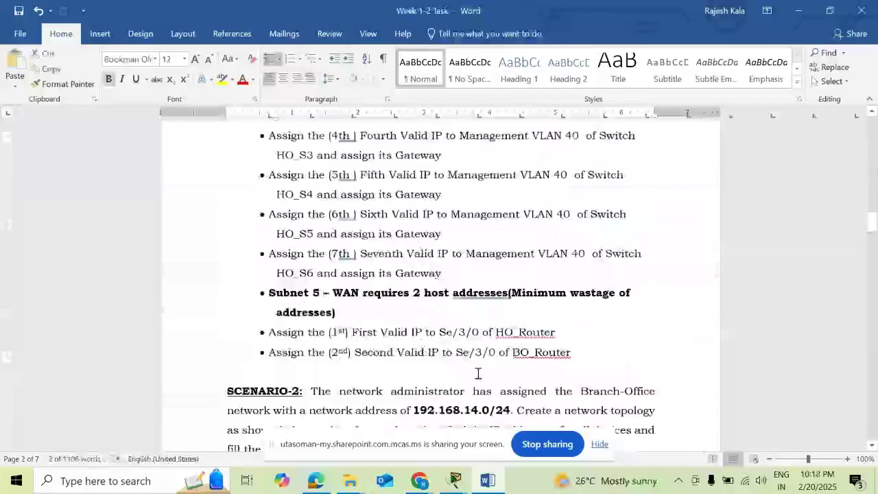
pyautogui.moveTo(419, 480)
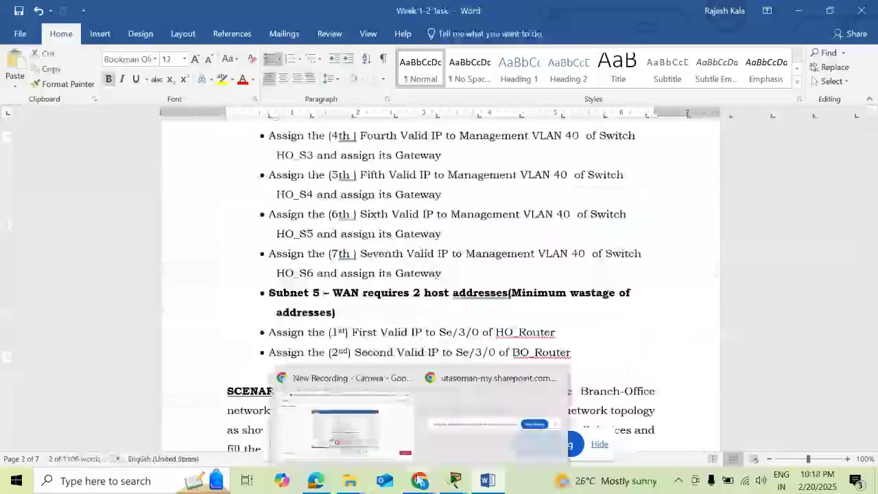
pyautogui.click(363, 384)
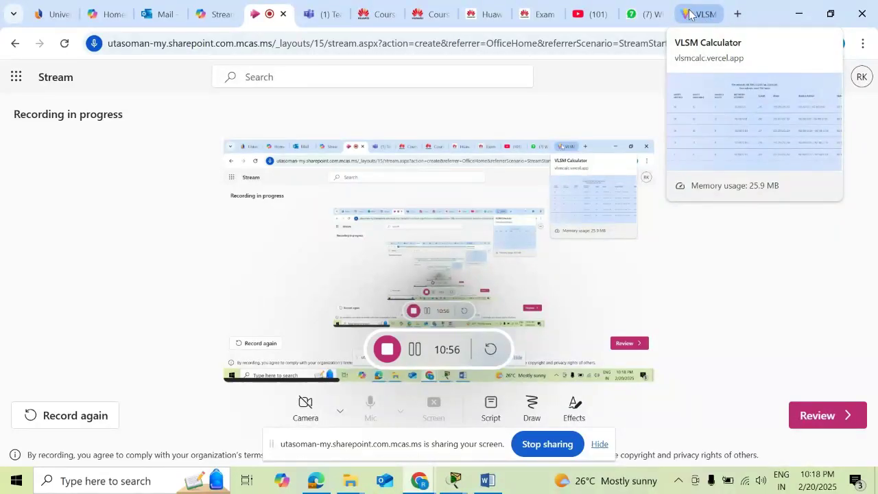
# - Open the VLSM Calculator tab and select the 192.168.12.0 network address field
pyautogui.click(689, 15)
pyautogui.scroll(7, 563, 97)
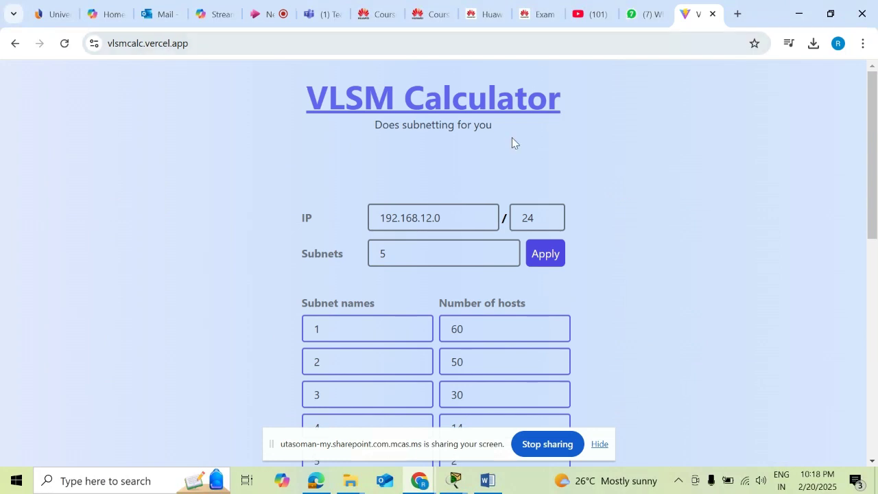
pyautogui.click(449, 220)
pyautogui.moveTo(449, 220); pyautogui.dragTo(379, 216)
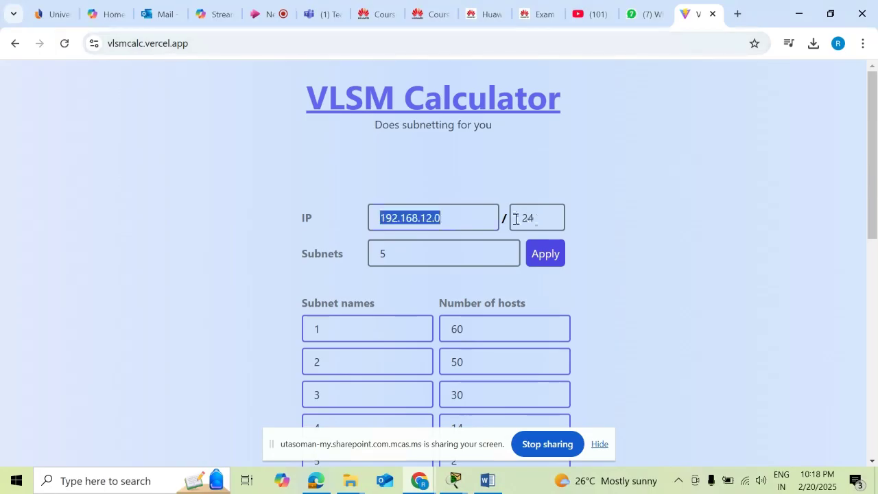
# - Confirm Word's Scenario-1 requirement of five subnets for 192.168.12.0/24, then return to VLSM Calculator
pyautogui.hotkey('alt', 'Tab')
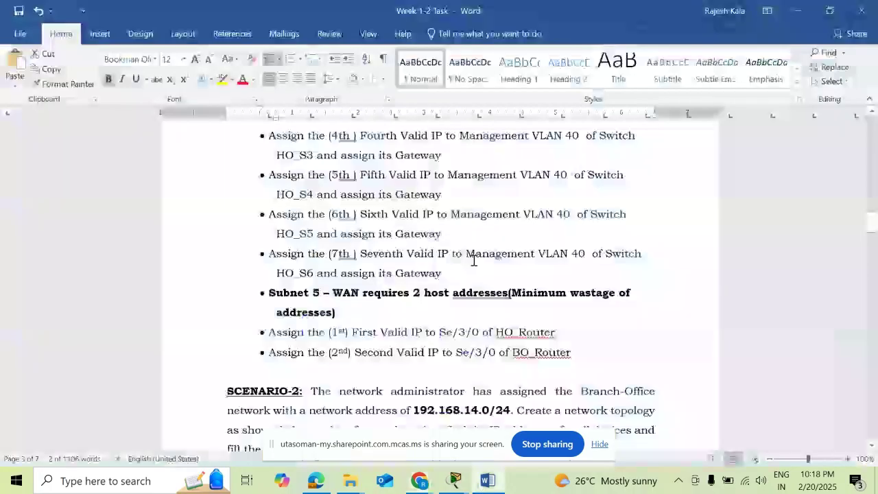
pyautogui.scroll(10, 473, 261)
pyautogui.scroll(10, 459, 265)
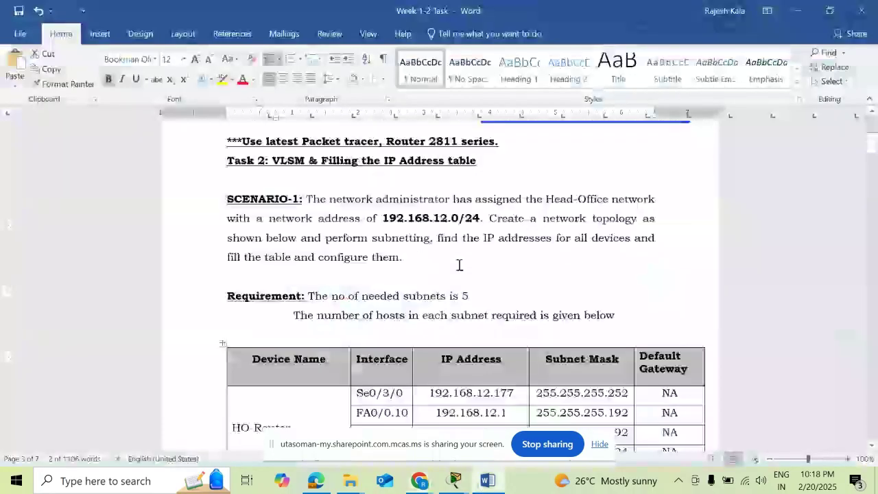
pyautogui.scroll(3, 459, 266)
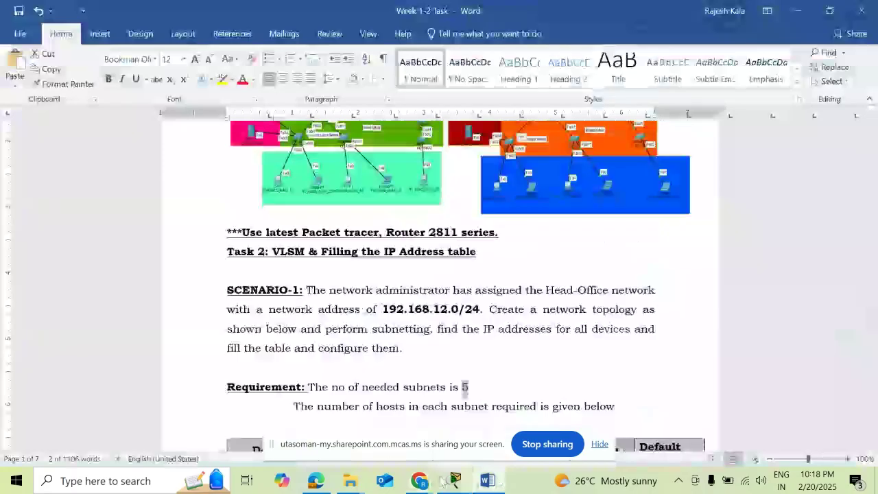
pyautogui.moveTo(420, 480)
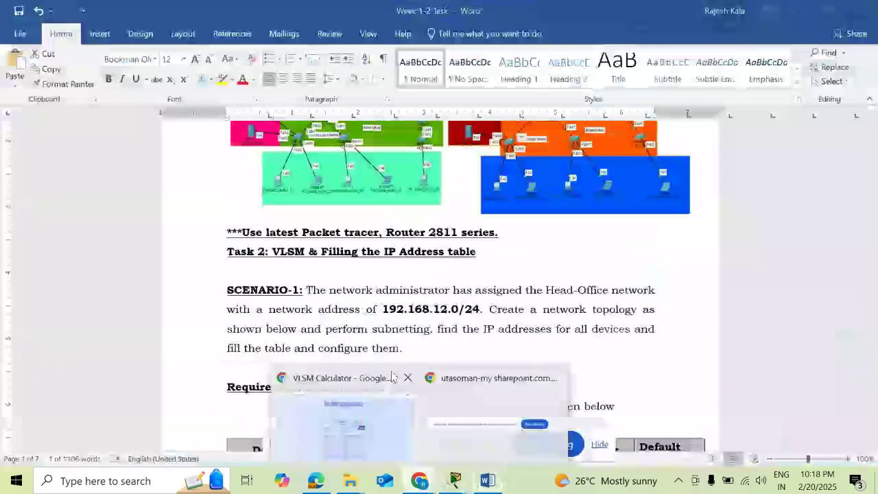
pyautogui.click(391, 376)
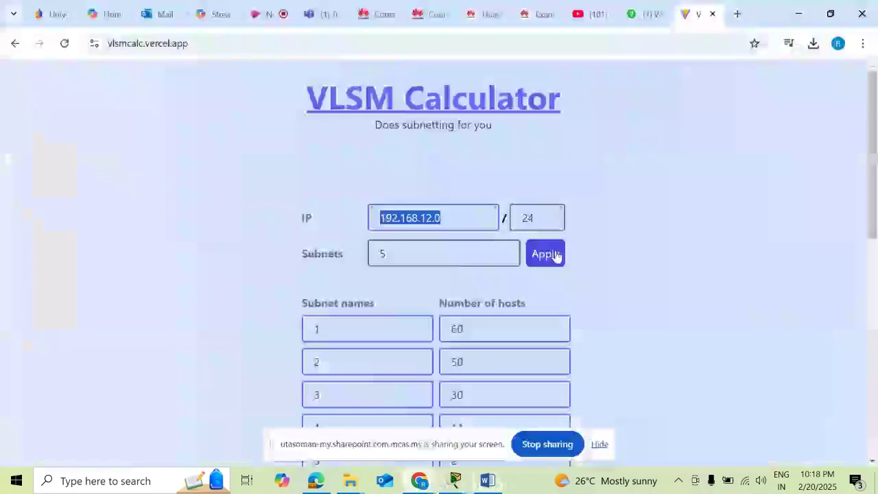
# - Generate the VLSM breakdown, select subnet 1's broadcast 192.168.12.63, then return to Word
pyautogui.scroll(-2, 599, 244)
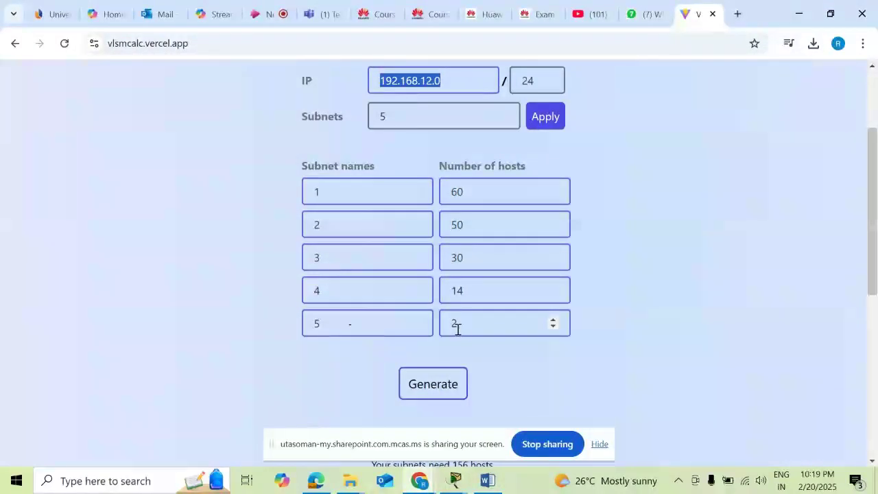
pyautogui.click(440, 384)
pyautogui.scroll(-3, 670, 289)
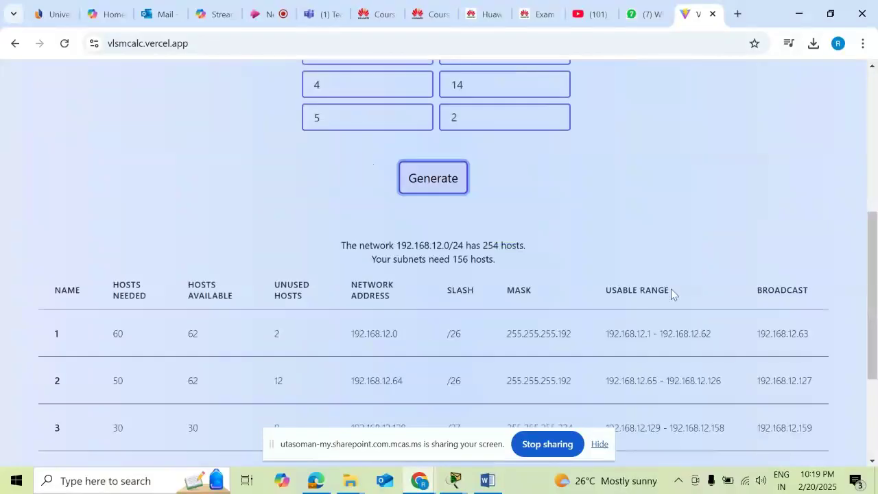
pyautogui.scroll(-3, 671, 289)
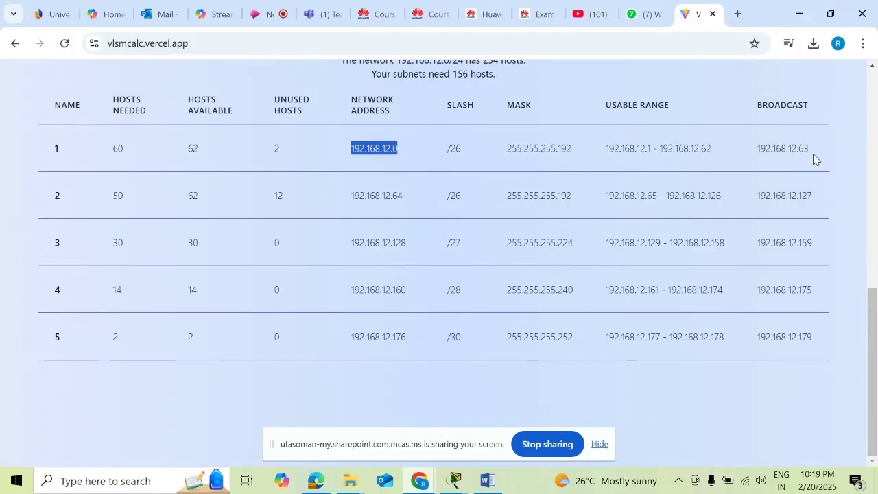
pyautogui.moveTo(813, 153); pyautogui.dragTo(757, 149)
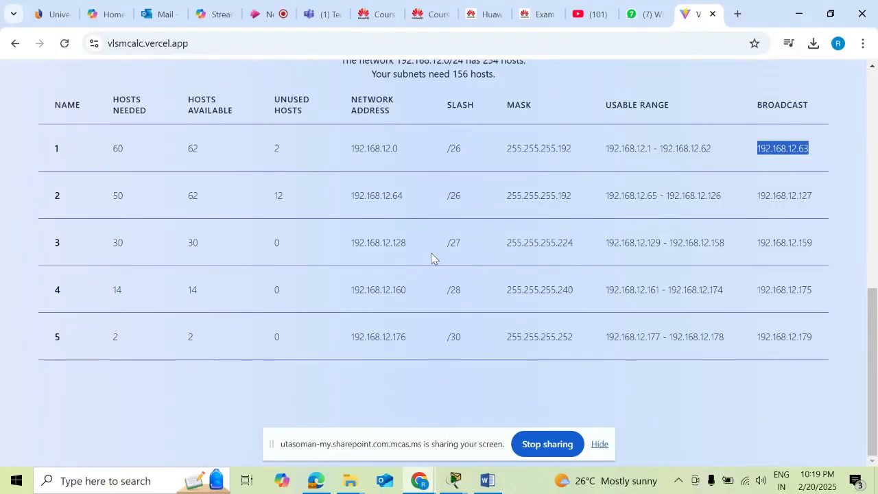
pyautogui.click(496, 486)
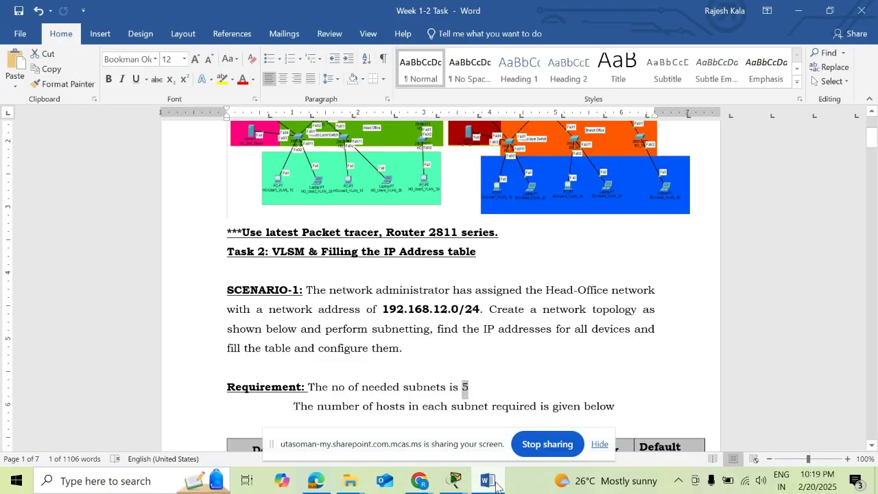
# - Select the addresses 192.168.12.1, 192.168.12.2 and 192.168.12.3 in the addressing table
pyautogui.scroll(-8, 469, 288)
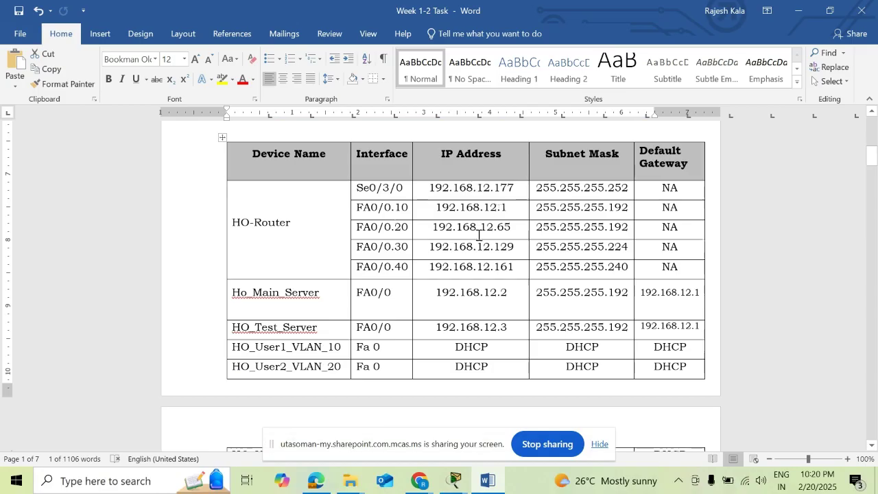
pyautogui.scroll(-8, 478, 235)
pyautogui.scroll(-3, 502, 278)
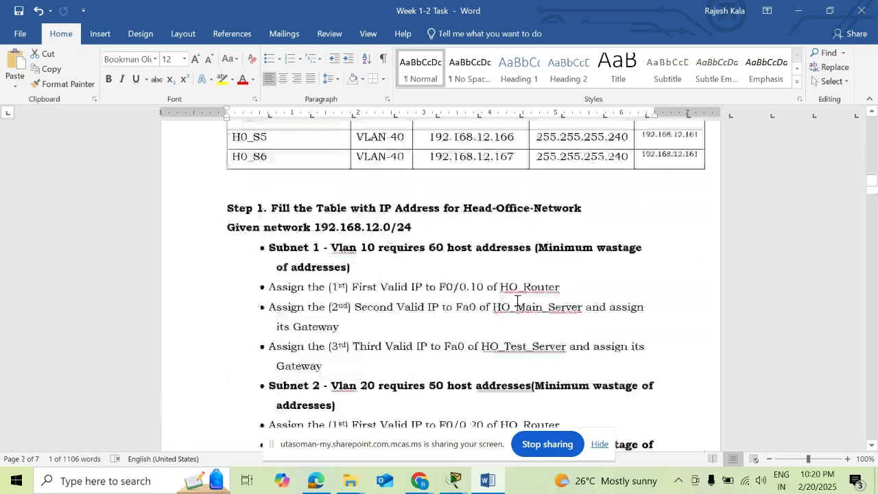
pyautogui.scroll(1, 528, 298)
pyautogui.scroll(10, 537, 295)
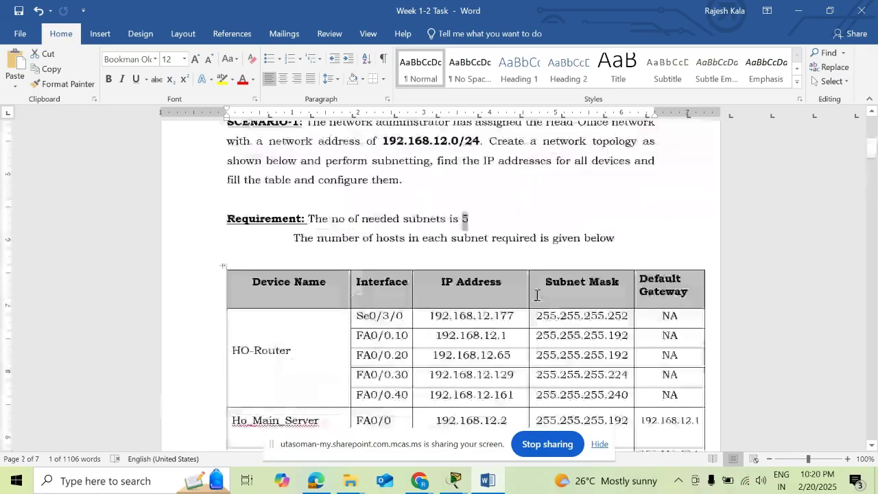
pyautogui.moveTo(507, 345); pyautogui.dragTo(442, 347)
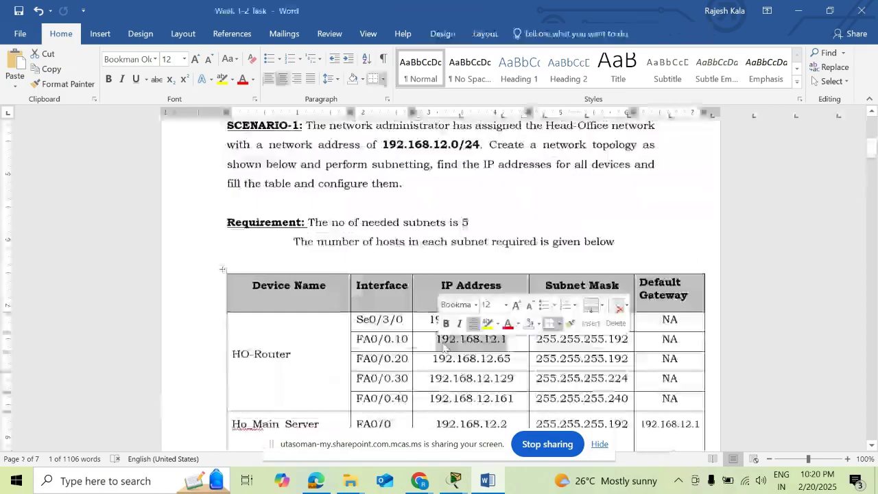
pyautogui.scroll(-3, 396, 290)
pyautogui.click(463, 295)
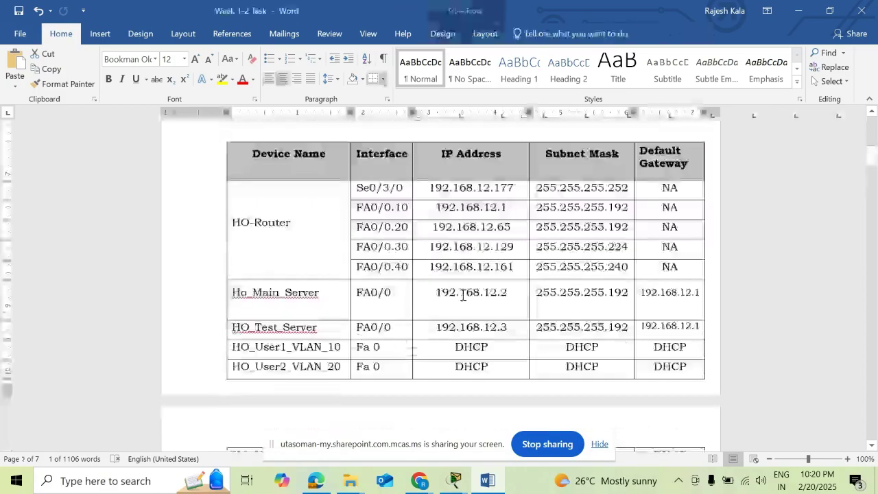
pyautogui.tripleClick(462, 295)
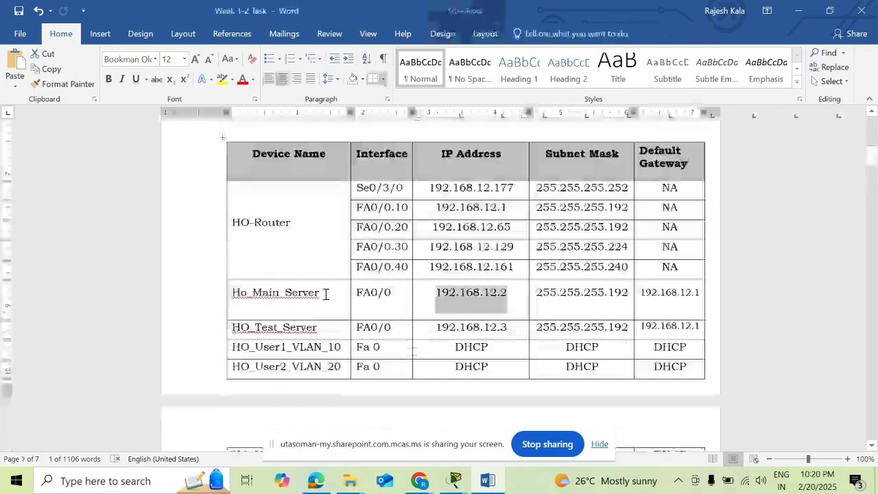
pyautogui.tripleClick(428, 327)
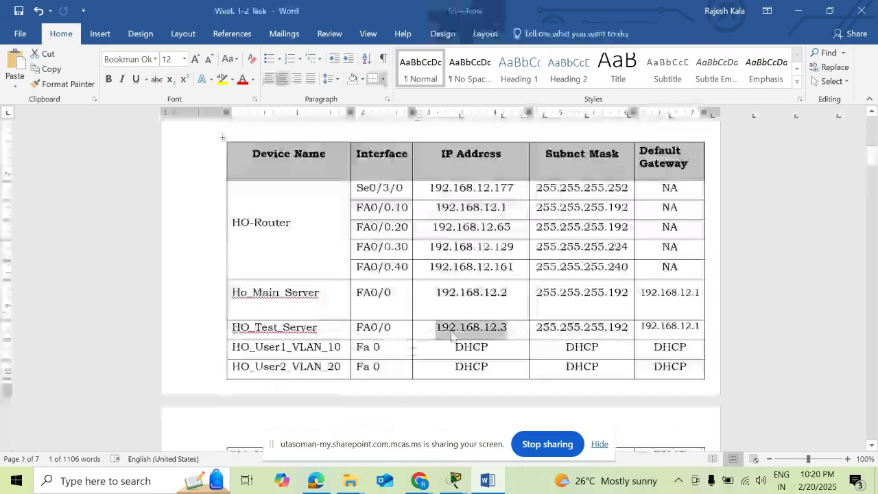
pyautogui.moveTo(515, 207); pyautogui.dragTo(431, 207)
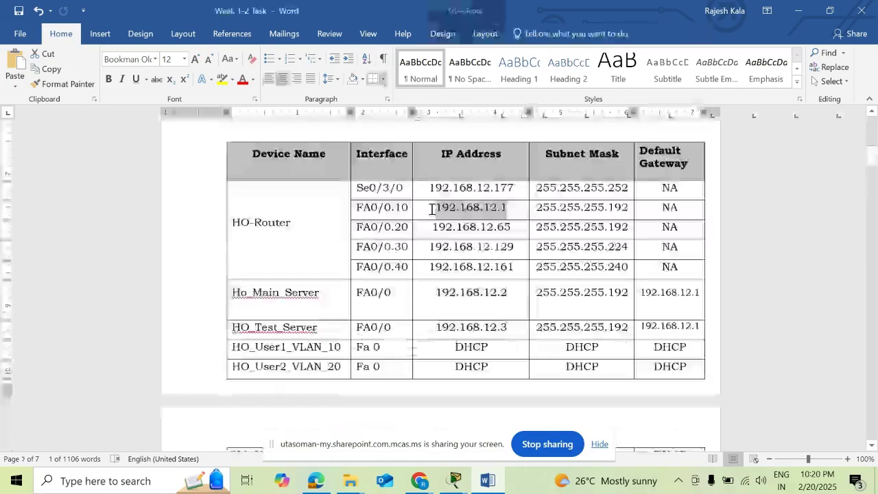
# - Glance at the Packet Tracer topology, then return to the Word addressing table
pyautogui.moveTo(439, 468)
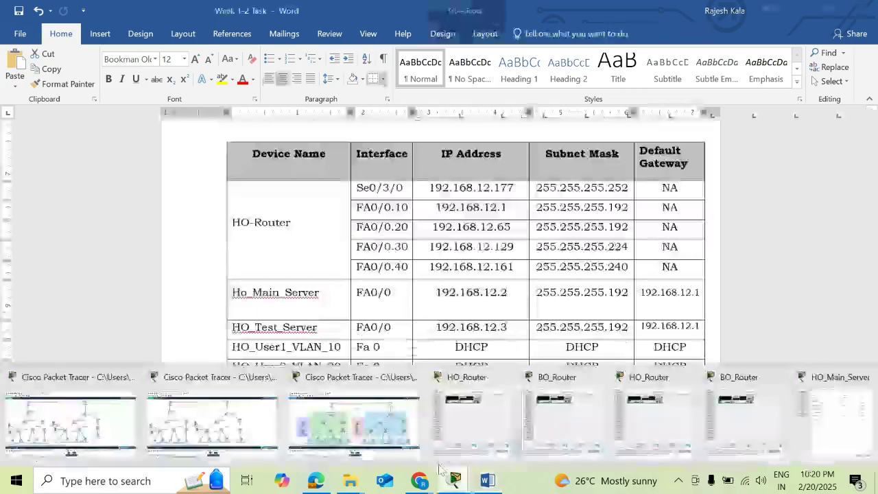
pyautogui.click(353, 421)
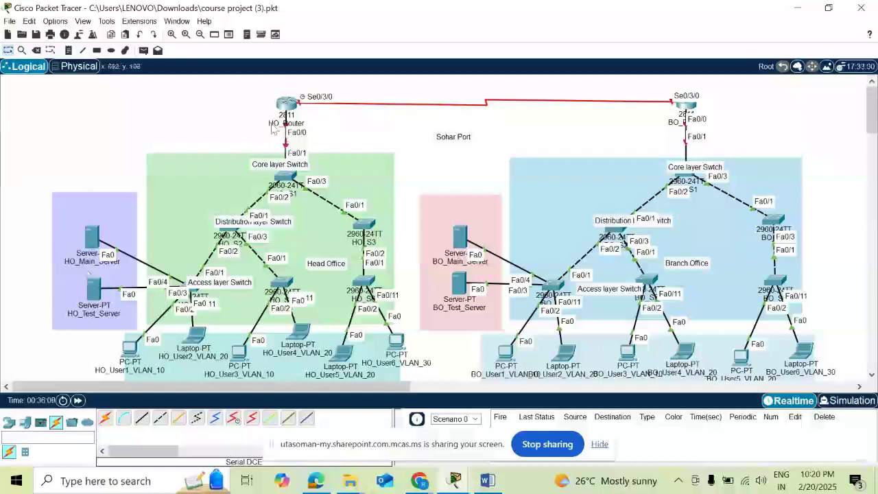
pyautogui.hotkey('alt', 'Tab')
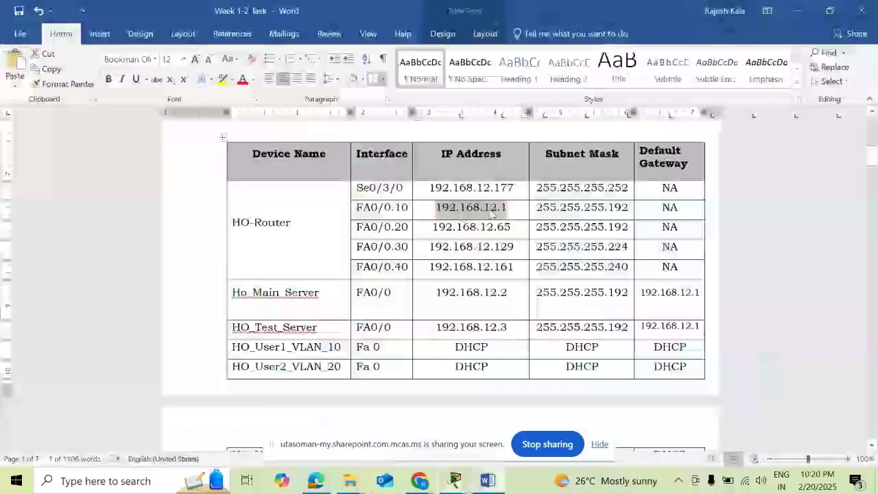
# - Scroll the addressing table and bring up the VLSM Calculator results
pyautogui.scroll(-1, 438, 340)
pyautogui.scroll(-10, 438, 341)
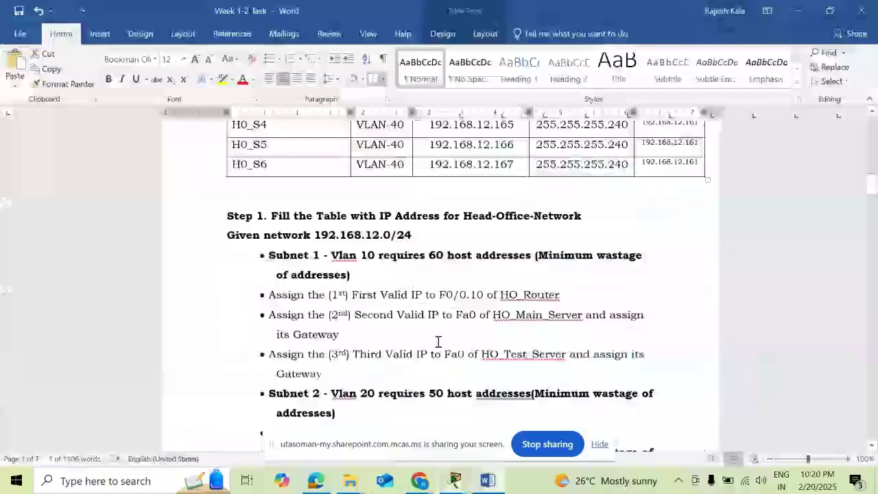
pyautogui.scroll(-3, 438, 341)
pyautogui.scroll(-1, 412, 369)
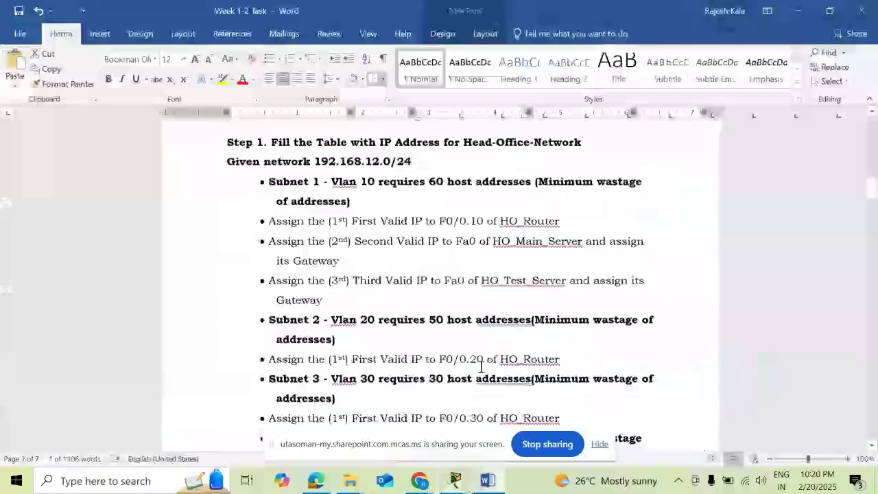
pyautogui.scroll(10, 481, 367)
pyautogui.scroll(10, 530, 353)
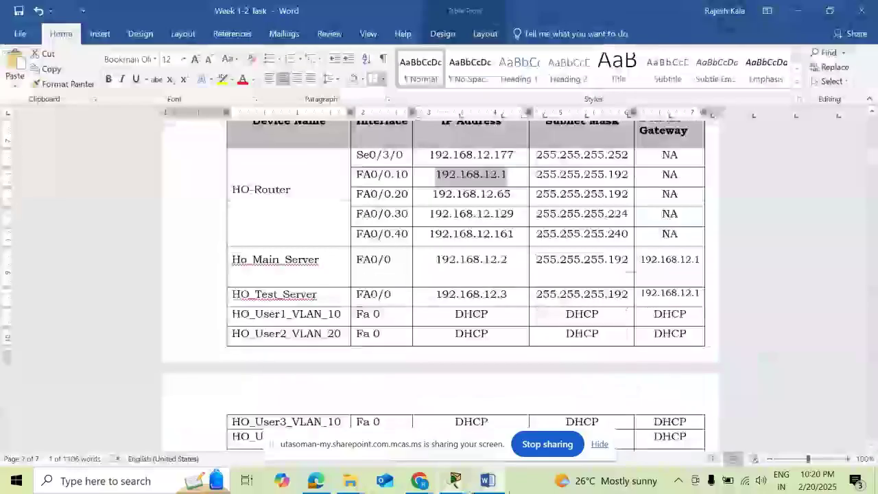
pyautogui.moveTo(418, 482)
pyautogui.click(340, 415)
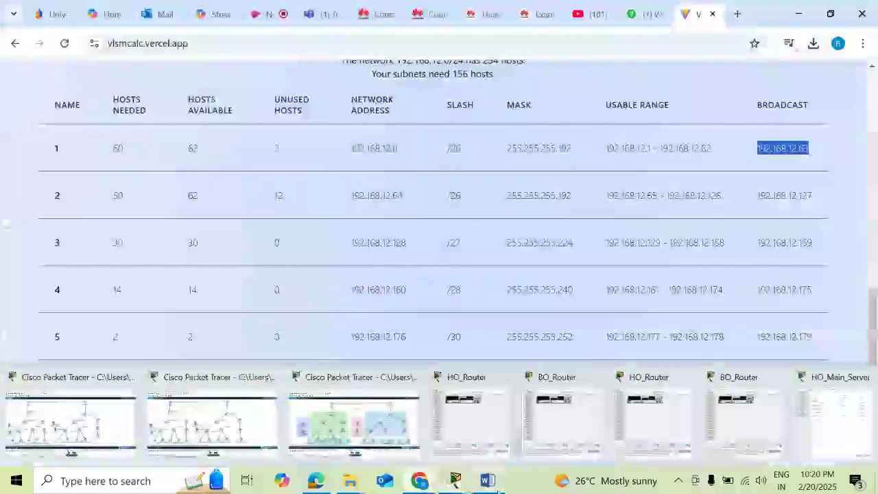
# - Mark FA0/0.20's address 192.168.12.65 in Word, then return to the VLSM results
pyautogui.click(488, 480)
pyautogui.scroll(2, 458, 256)
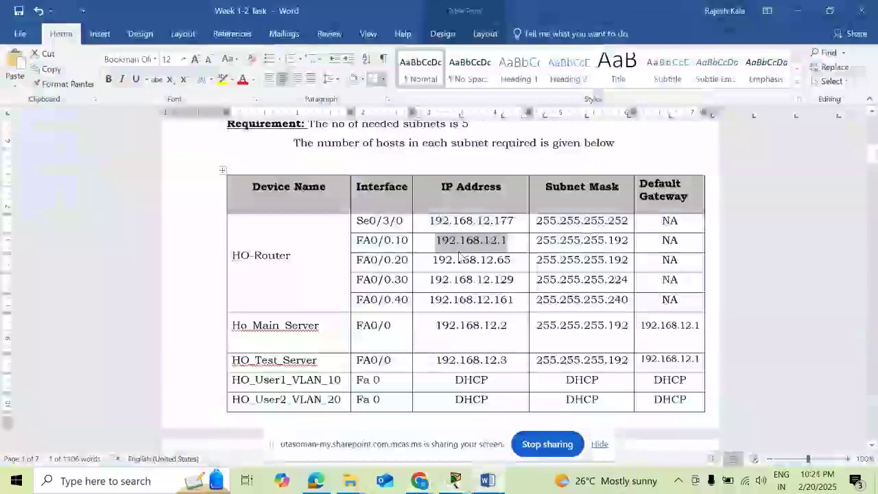
pyautogui.moveTo(430, 259); pyautogui.dragTo(519, 260)
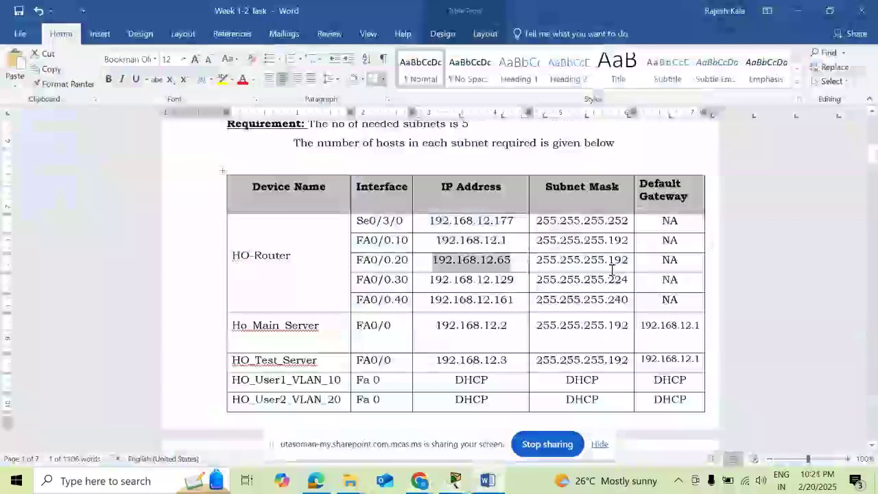
pyautogui.scroll(-3, 482, 434)
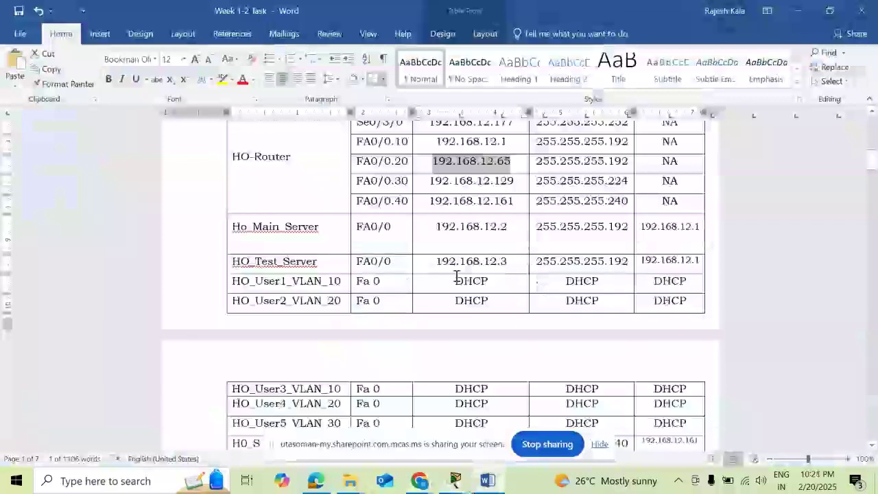
pyautogui.click(425, 485)
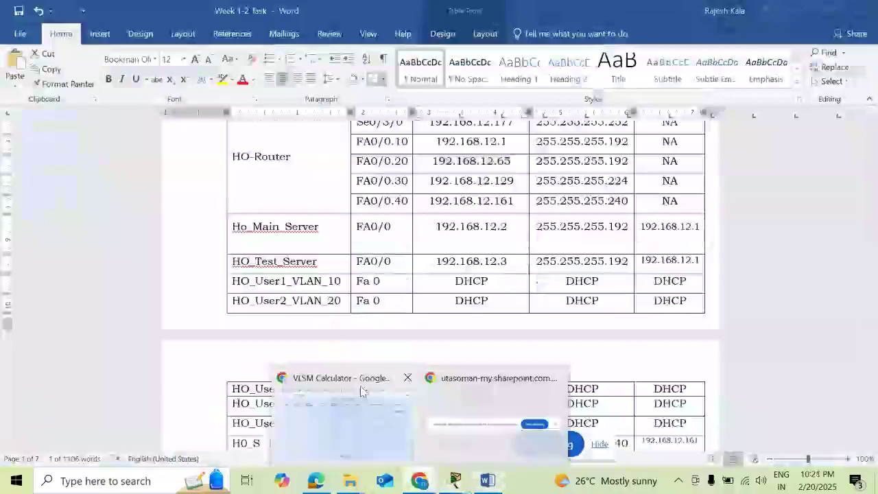
pyautogui.click(361, 391)
# - Load vlsmcalc.vercel.app and set network 192.168.12.0/24 with 5 subnets
pyautogui.click(738, 17)
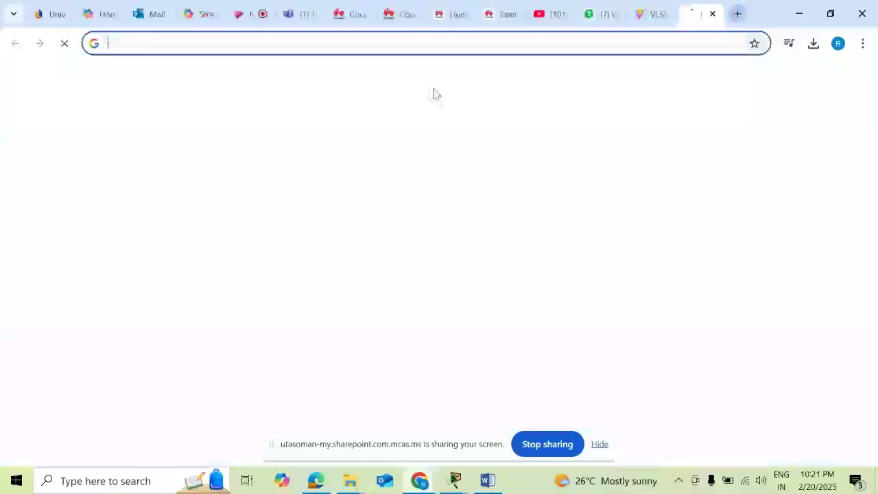
pyautogui.write('vl')
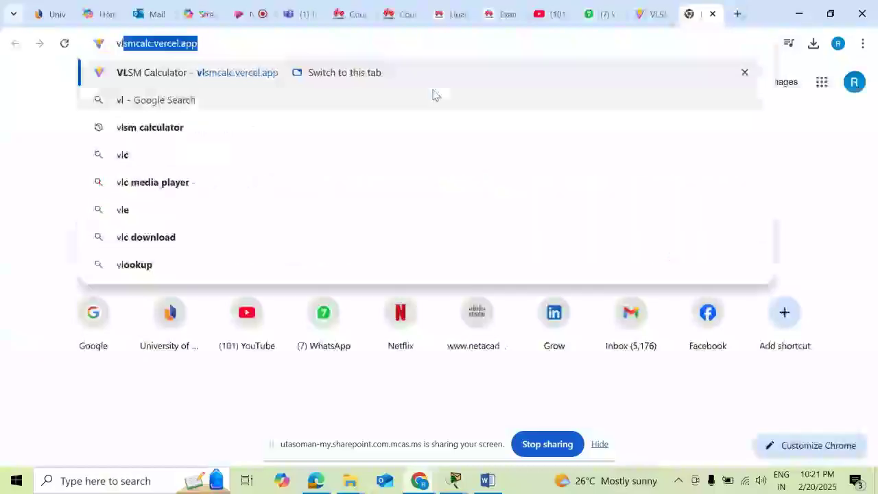
pyautogui.press('Return')
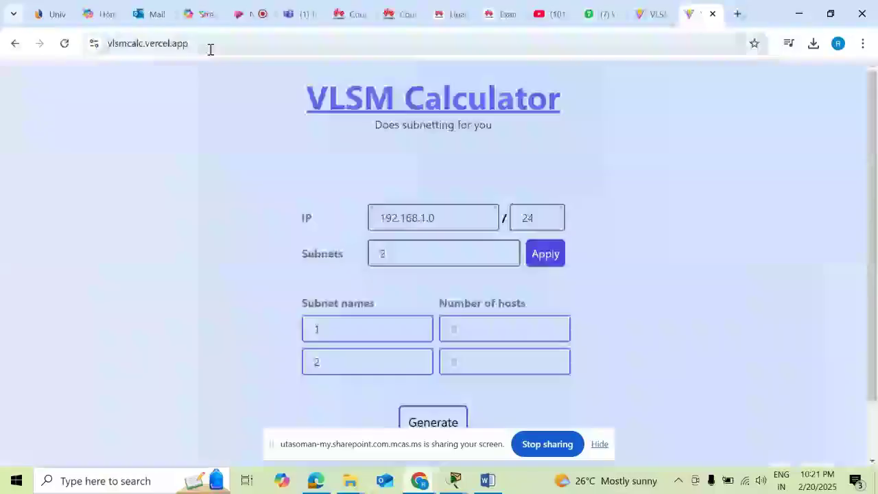
pyautogui.moveTo(437, 212); pyautogui.dragTo(429, 216)
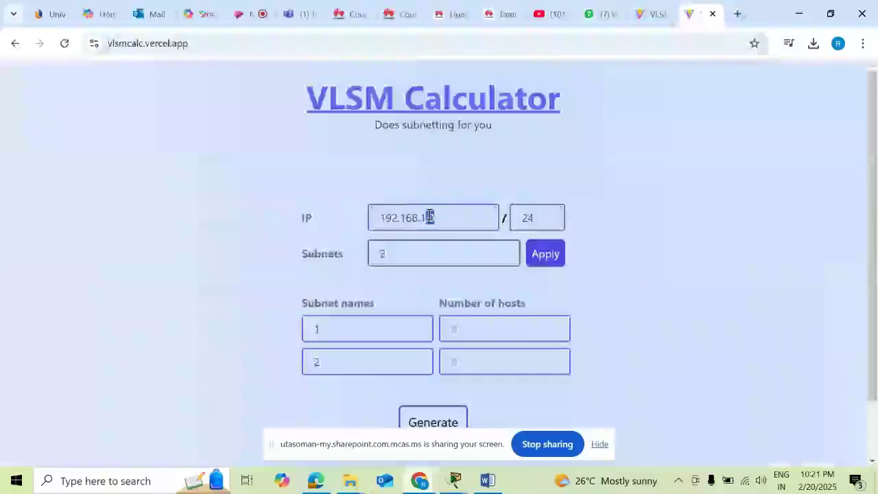
pyautogui.write('2.0')
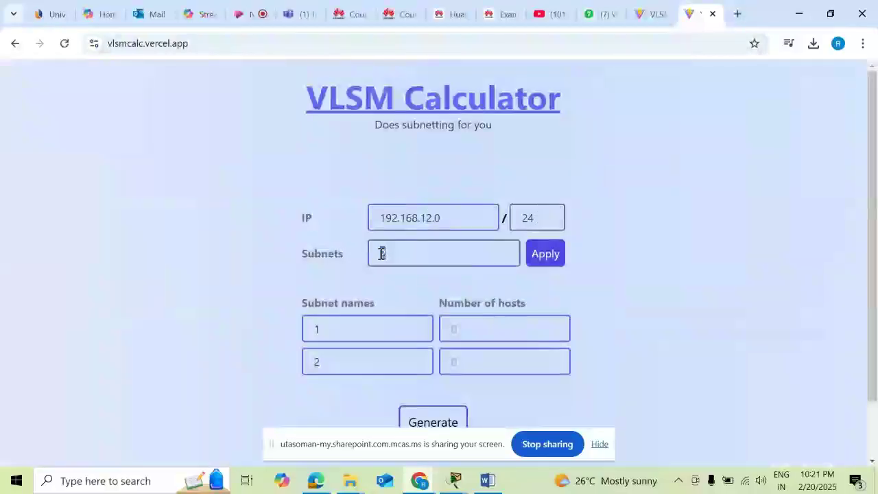
pyautogui.moveTo(382, 253); pyautogui.dragTo(370, 254)
pyautogui.write('5')
pyautogui.click(530, 259)
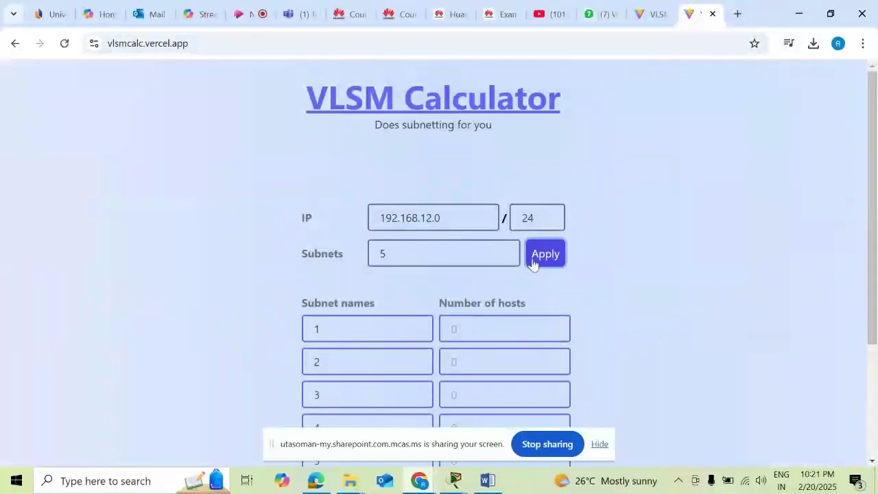
# - Generate the VLSM allocation for 60, 50, 30, 14 and 2 hosts, then go back to Word
pyautogui.scroll(-2, 336, 368)
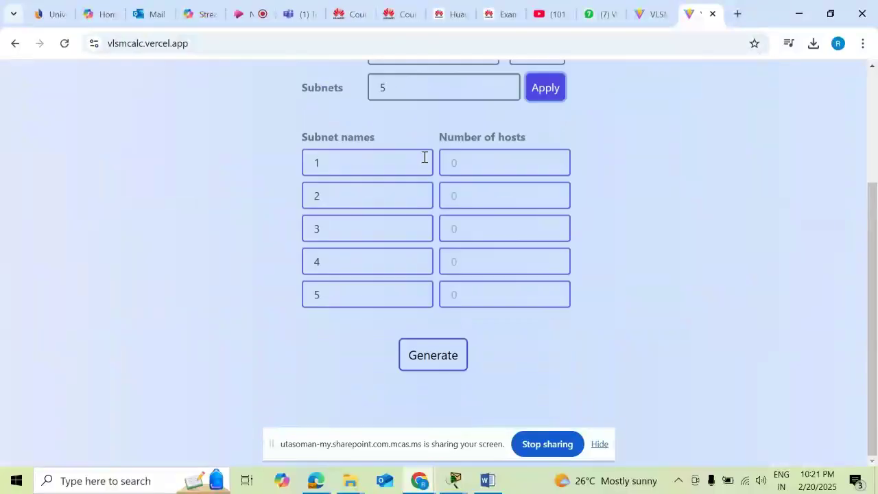
pyautogui.click(460, 170)
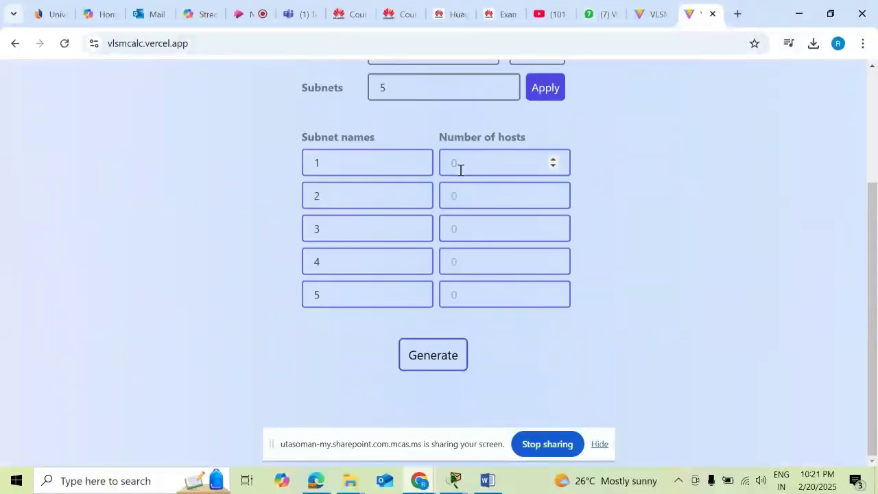
pyautogui.write('60')
pyautogui.click(459, 191)
pyautogui.write('50')
pyautogui.click(469, 237)
pyautogui.write('30')
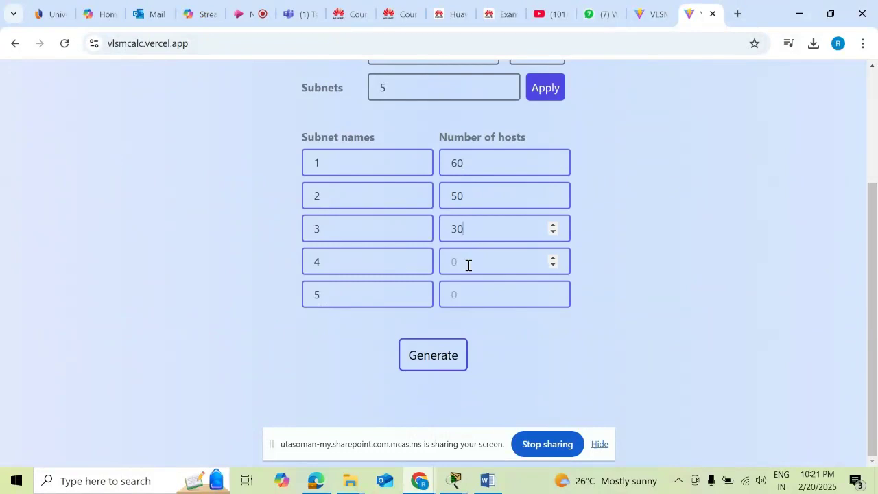
pyautogui.click(468, 266)
pyautogui.write('14')
pyautogui.click(464, 294)
pyautogui.write('2')
pyautogui.click(452, 353)
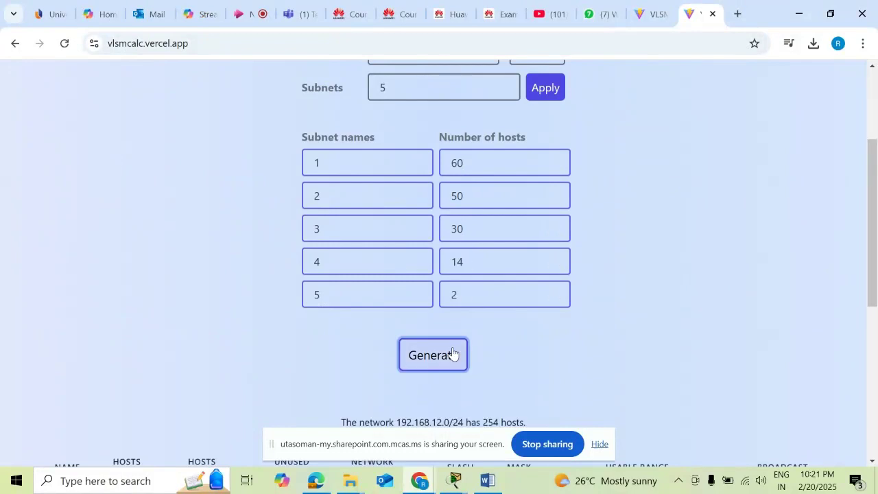
pyautogui.scroll(-5, 631, 327)
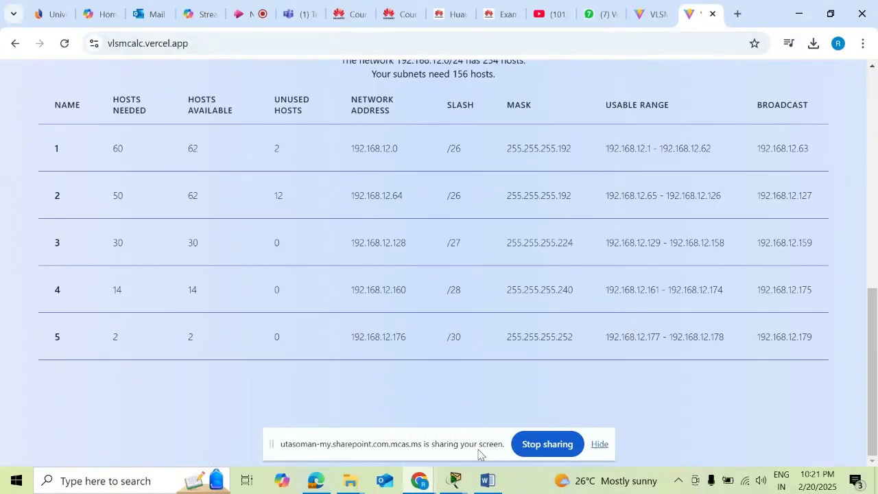
pyautogui.click(484, 482)
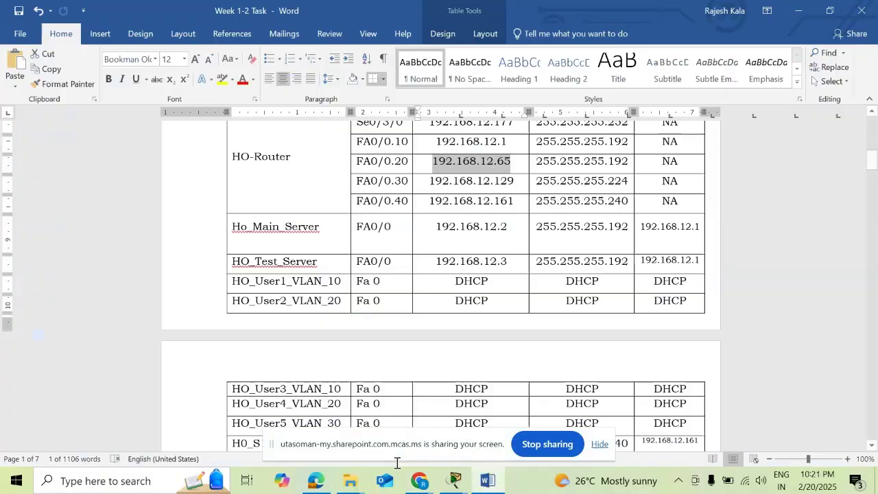
# - Scroll the Word task sheet and briefly bring up the Packet Tracer topology
pyautogui.scroll(-3, 434, 319)
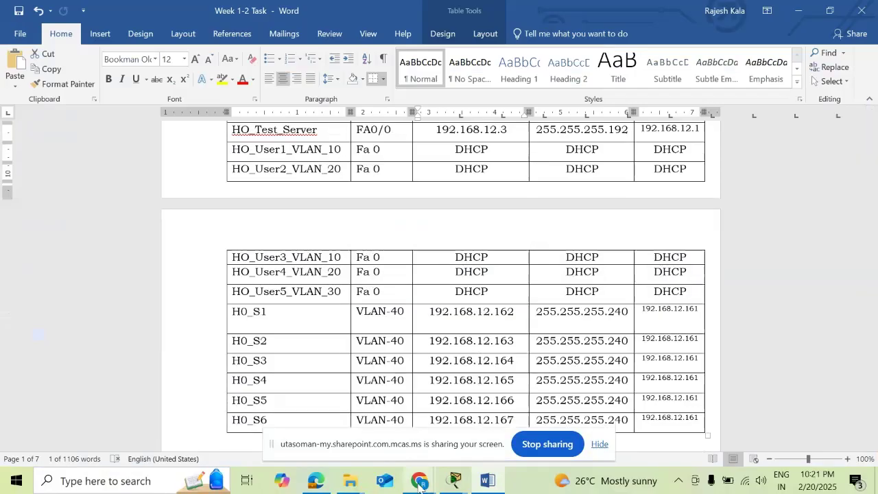
pyautogui.click(418, 483)
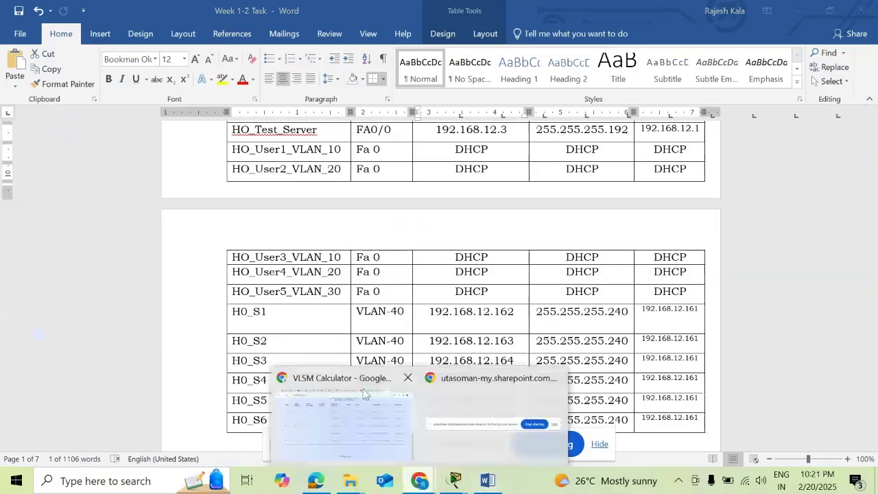
pyautogui.click(525, 301)
pyautogui.scroll(-3, 490, 284)
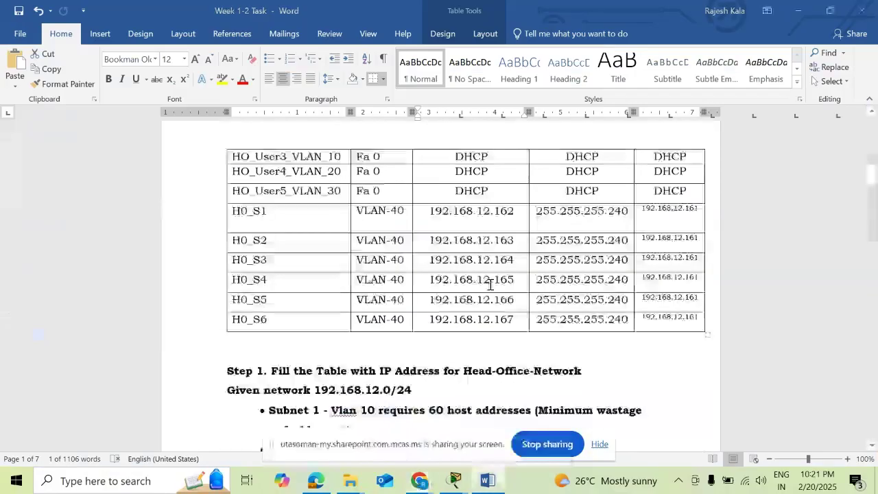
pyautogui.scroll(-4, 489, 284)
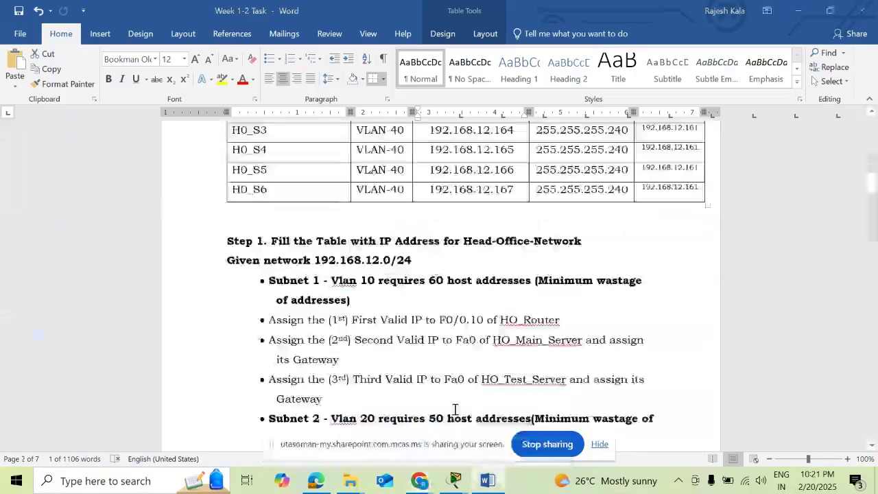
pyautogui.moveTo(448, 488)
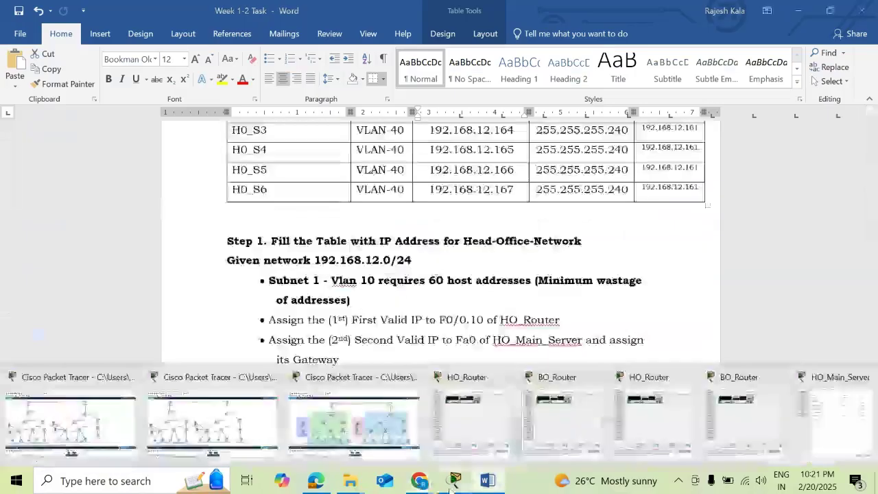
pyautogui.click(333, 377)
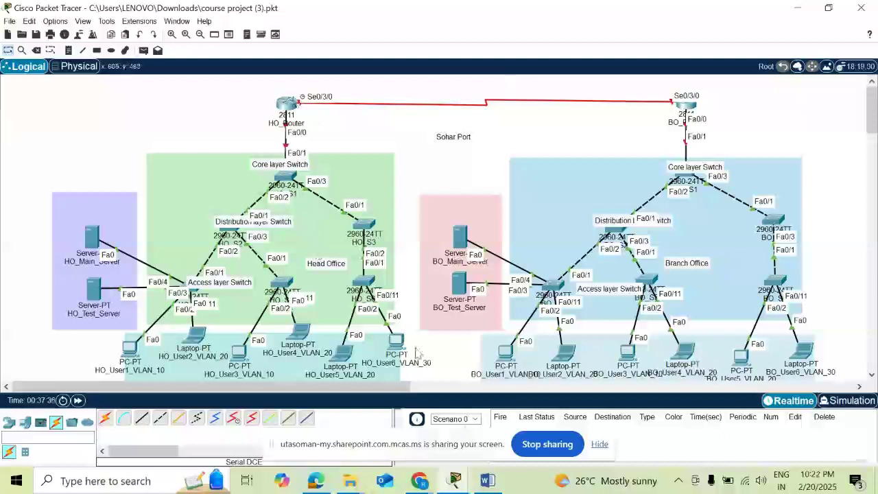
# - Glance at the VLSM Calculator and Stream recording pages, then return to the Week 1-2 Task document
pyautogui.hotkey('alt', 'Tab')
pyautogui.scroll(3, 424, 253)
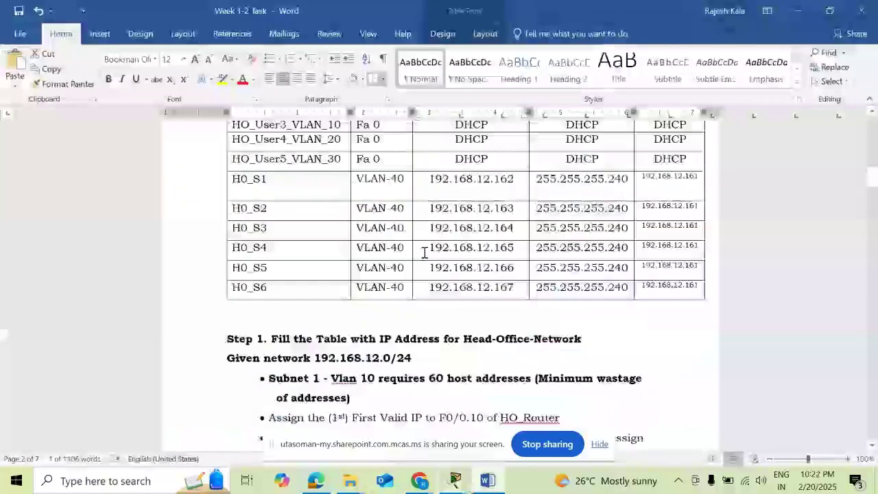
pyautogui.scroll(-12, 424, 252)
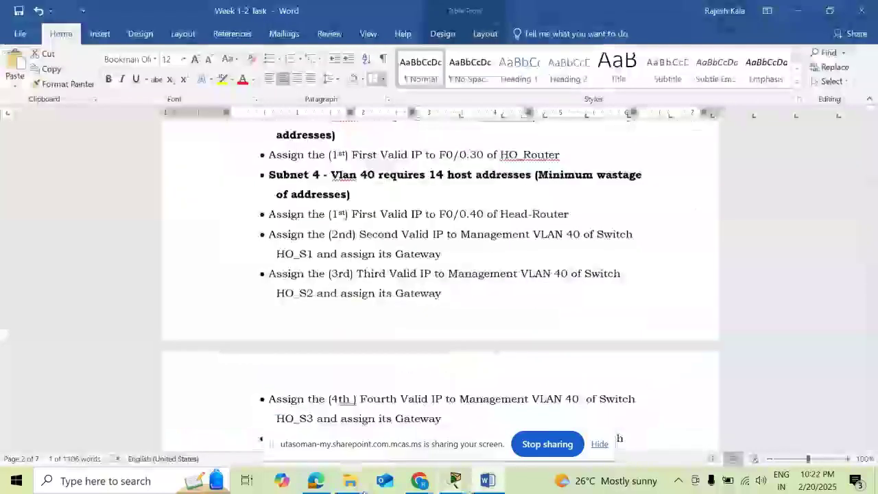
pyautogui.moveTo(416, 483)
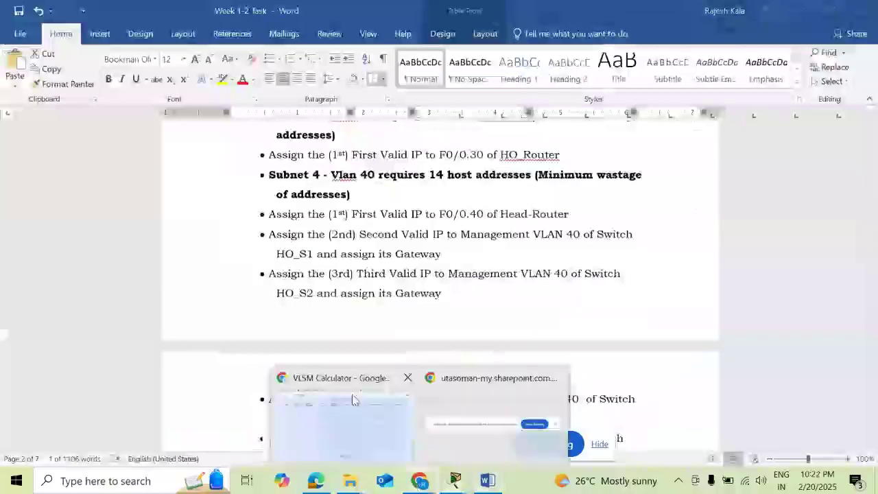
pyautogui.click(353, 399)
pyautogui.click(251, 14)
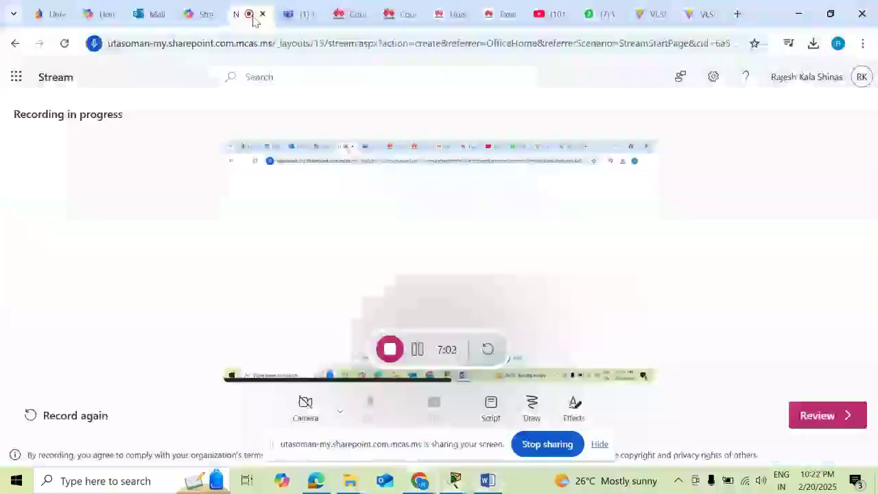
pyautogui.click(488, 480)
# - Review the Task 3 and Task 4 router settings, then bring the course project (3).pkt window forward
pyautogui.scroll(-10, 439, 271)
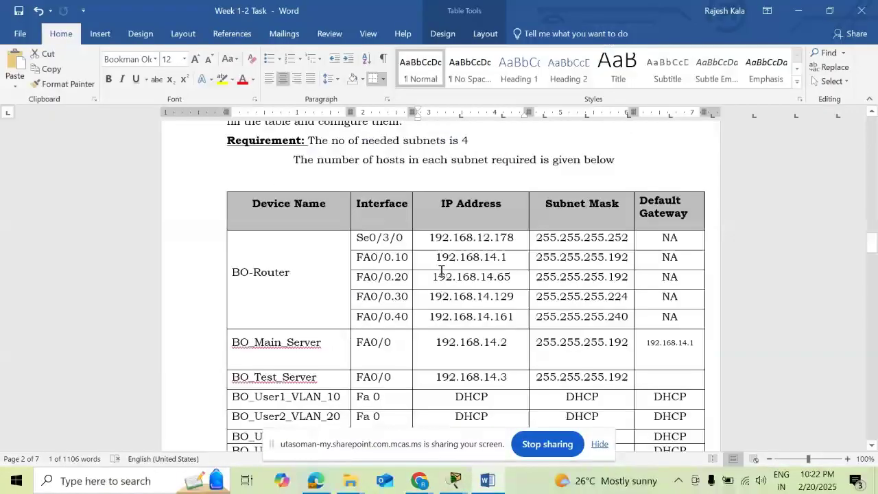
pyautogui.scroll(-8, 441, 270)
pyautogui.scroll(1, 499, 255)
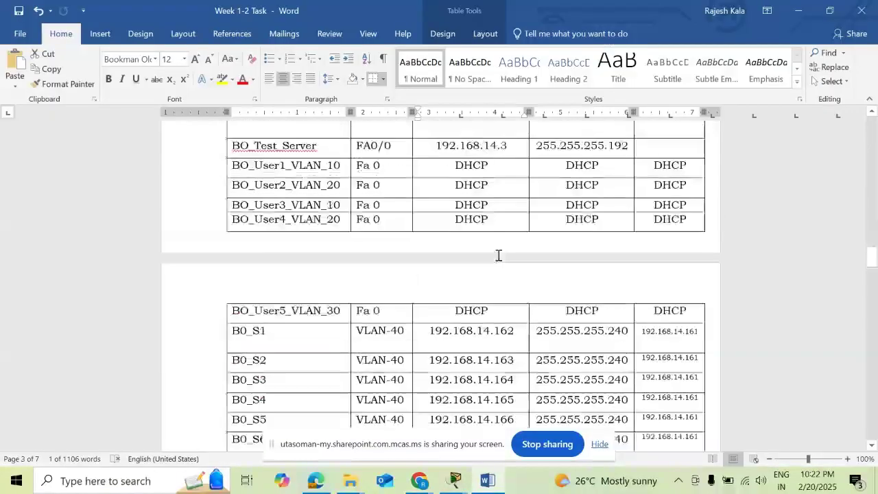
pyautogui.scroll(5, 480, 264)
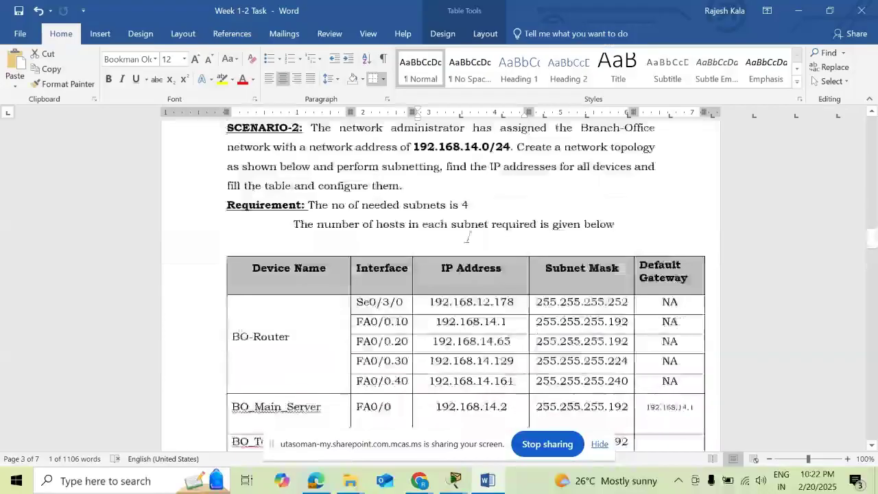
pyautogui.scroll(1, 468, 213)
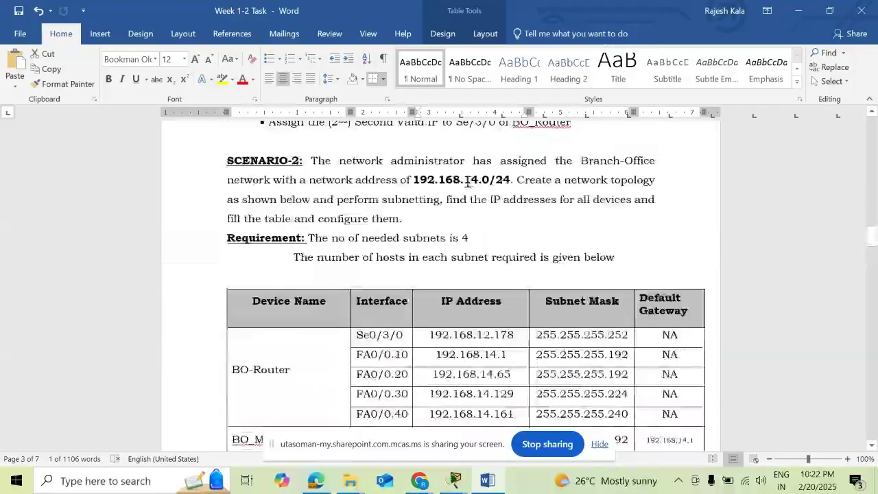
pyautogui.scroll(-10, 490, 270)
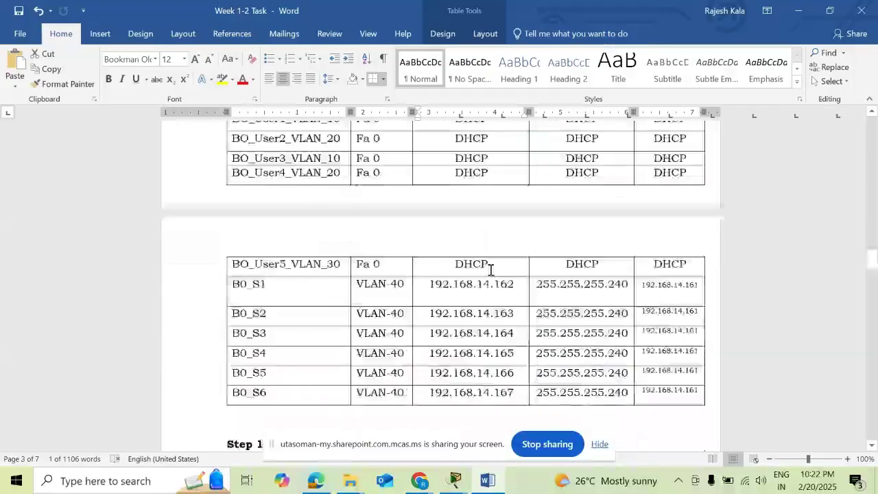
pyautogui.scroll(-7, 484, 279)
pyautogui.scroll(-10, 478, 289)
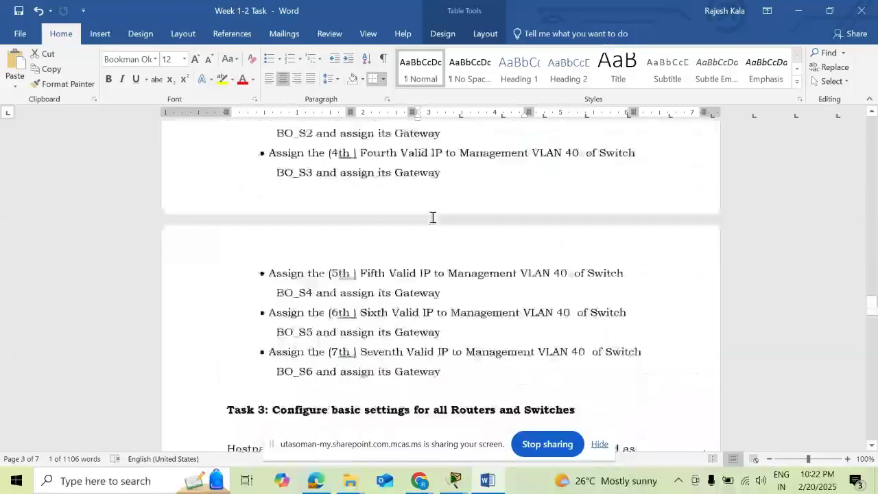
pyautogui.scroll(-5, 437, 224)
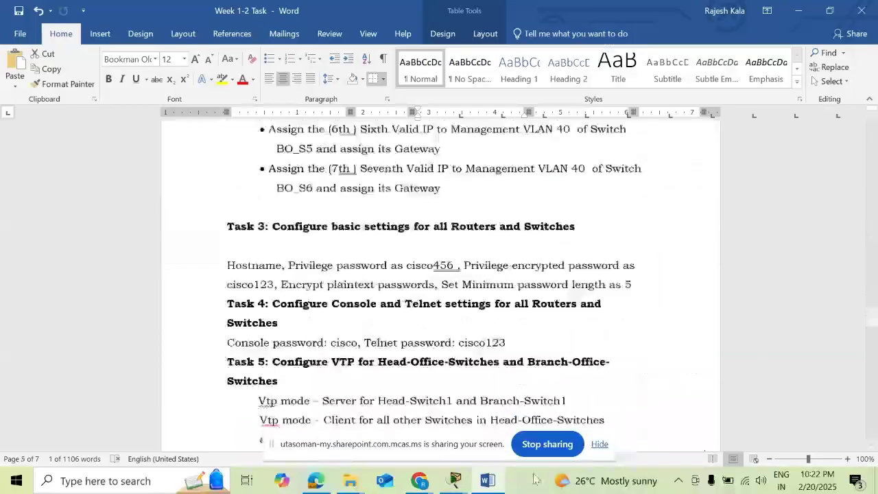
pyautogui.click(455, 480)
pyautogui.click(312, 391)
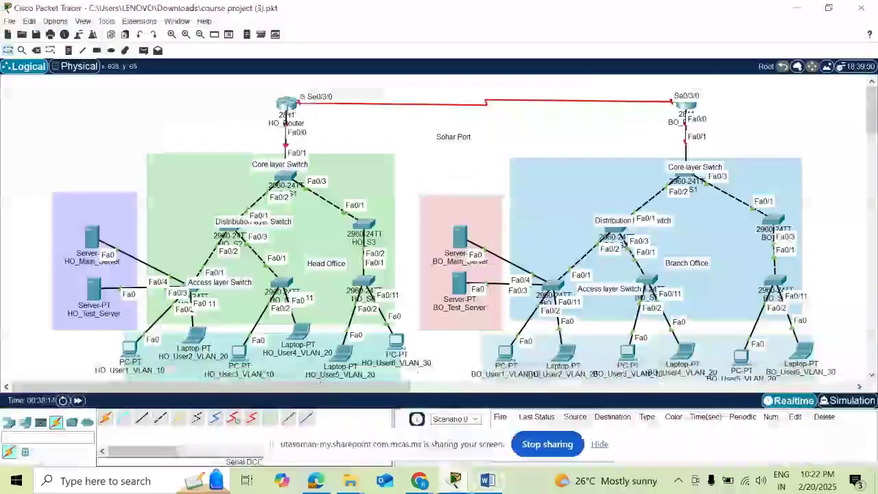
# - Answer 'no' to HO_Router's initial configuration dialog in the CLI to reach the Router> prompt
pyautogui.click(288, 106)
pyautogui.click(394, 32)
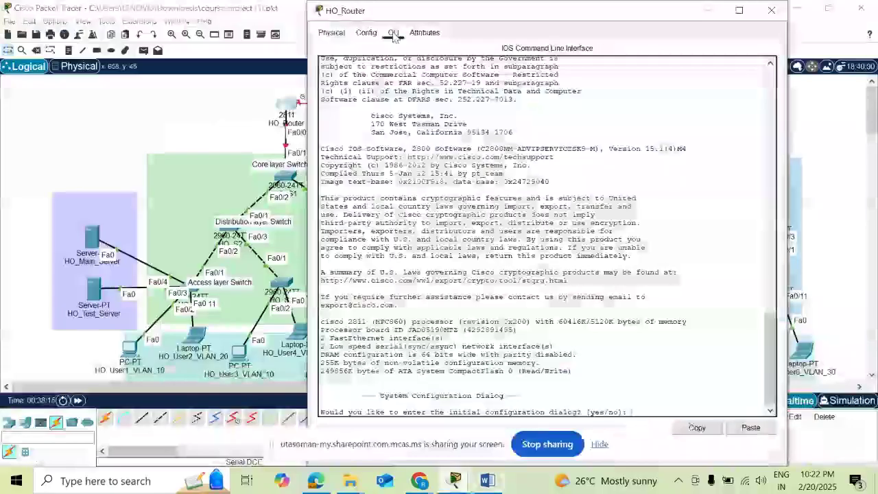
pyautogui.press('Return')
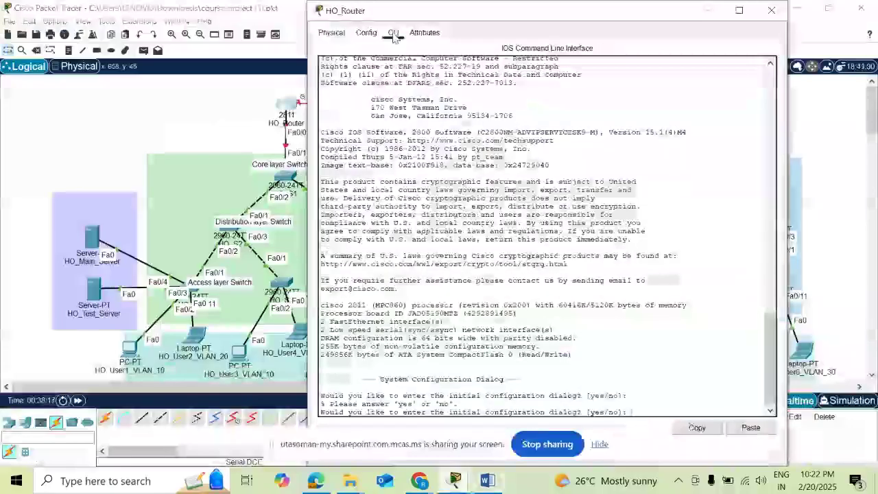
pyautogui.write('no')
pyautogui.press('Return')
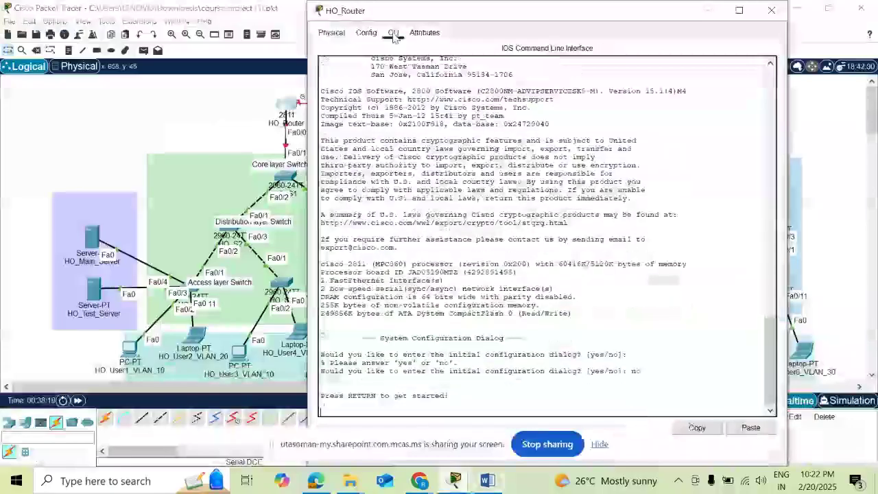
pyautogui.press('Return')
pyautogui.click(55, 6)
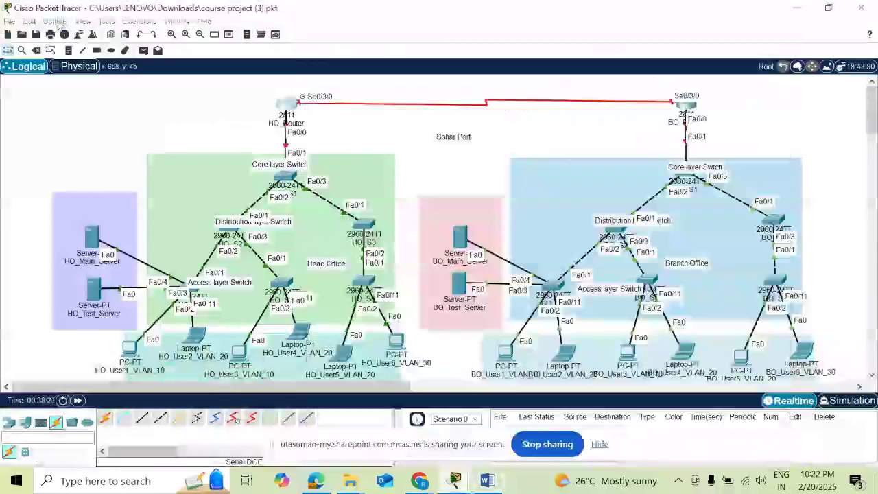
# - In Preferences, set the CLI, tooltip and application font sizes to 14
pyautogui.click(55, 21)
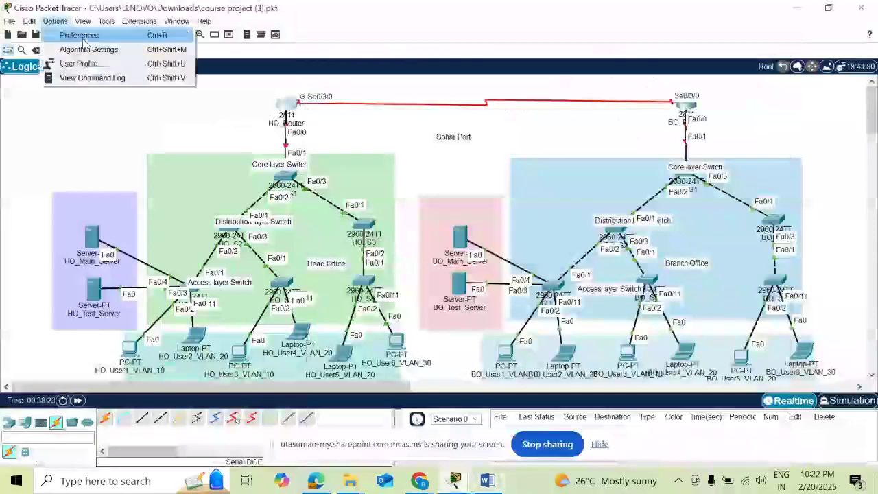
pyautogui.click(409, 93)
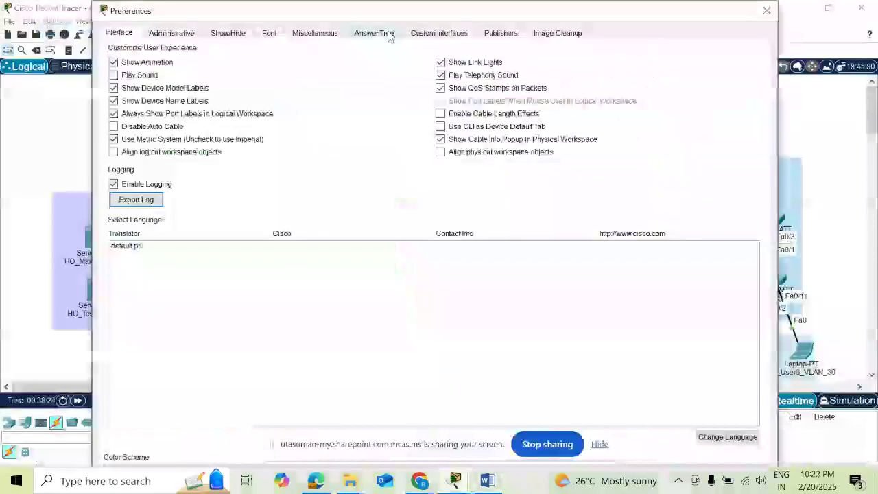
pyautogui.click(269, 32)
pyautogui.click(582, 111)
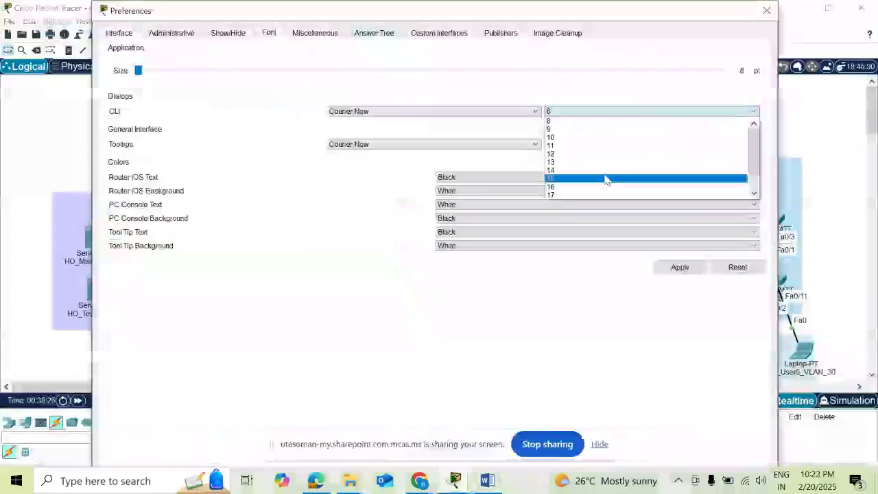
pyautogui.click(605, 170)
pyautogui.click(615, 147)
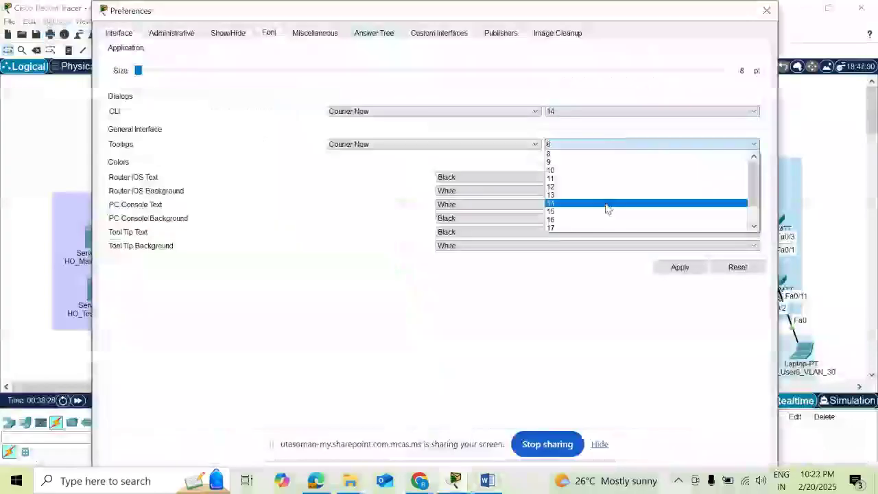
pyautogui.click(606, 203)
pyautogui.click(432, 72)
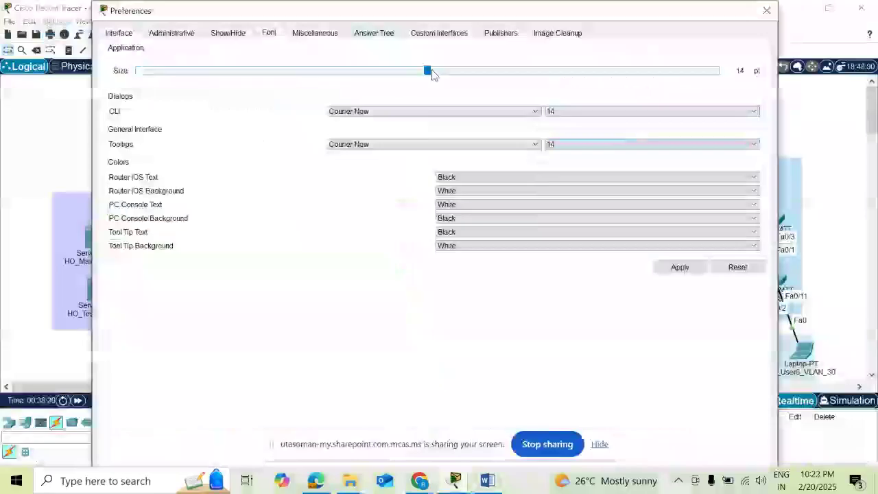
pyautogui.click(766, 10)
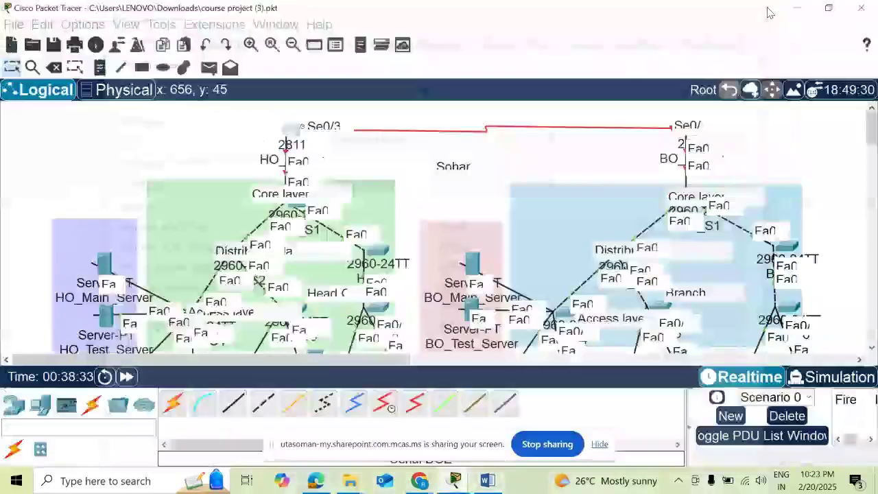
# - On HO_Router's CLI, run enable and conf t, then set hostname Soharoil
pyautogui.click(296, 130)
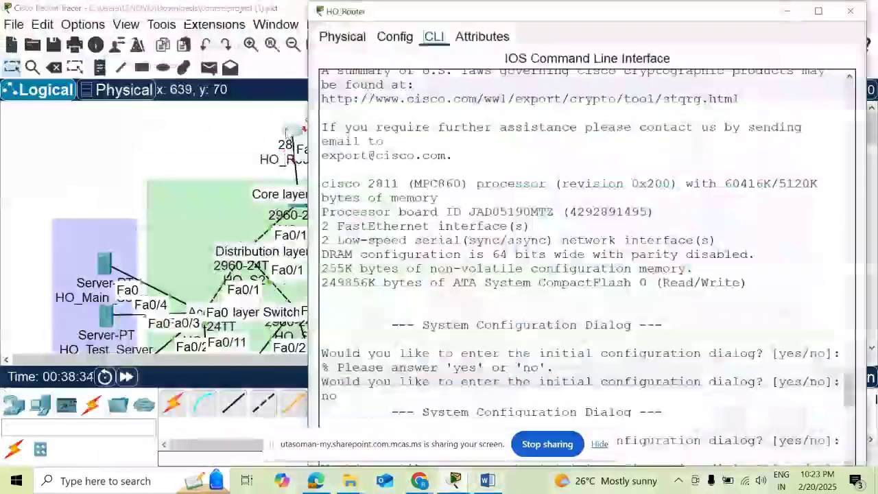
pyautogui.press('Return')
pyautogui.press('Return')
pyautogui.press('Return')
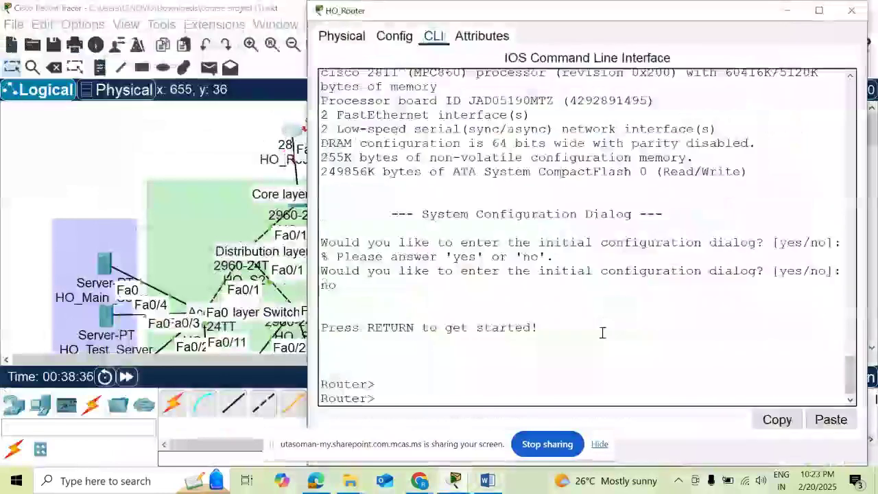
pyautogui.write('en')
pyautogui.press('Return')
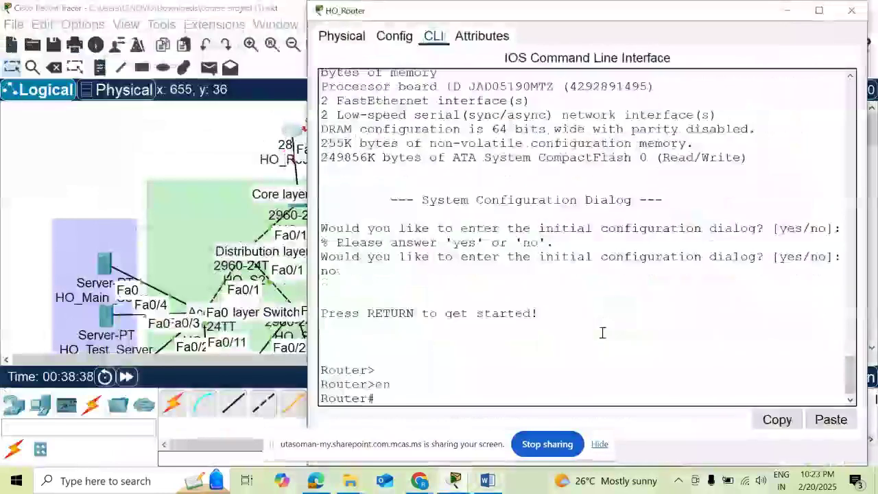
pyautogui.write('conf t')
pyautogui.press('Return')
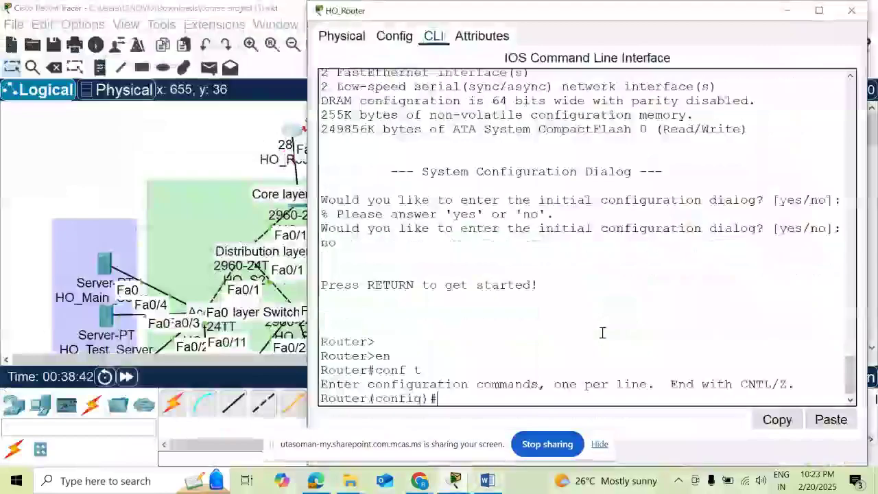
pyautogui.write('hostname ')
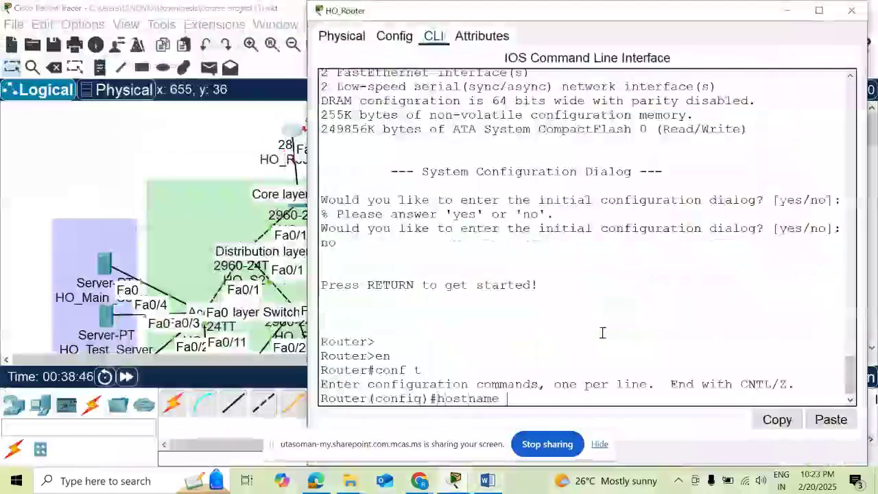
pyautogui.write('Sohar')
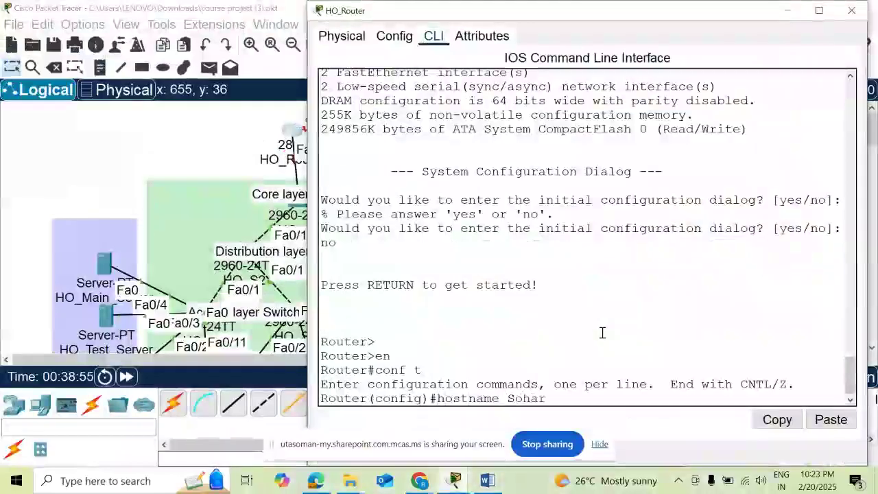
pyautogui.write('oil')
pyautogui.press('Return')
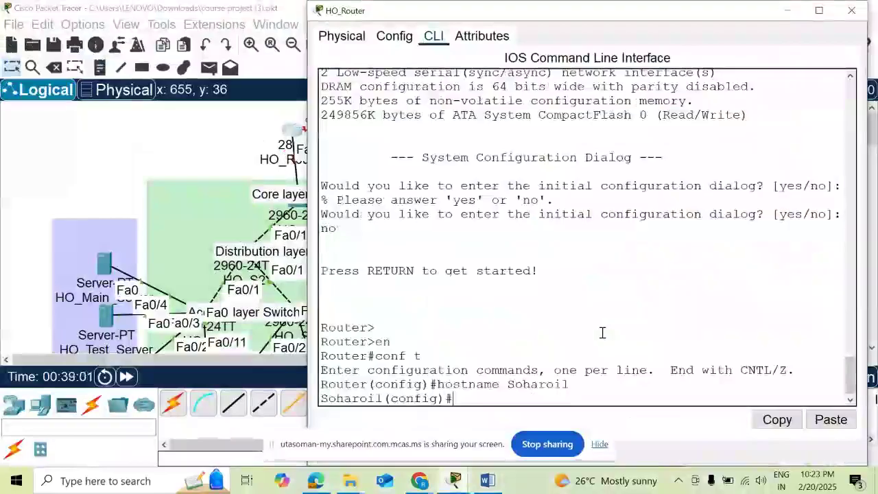
# - Set the MOTD banner to "unauthorized access restricted"
pyautogui.write('banner mor')
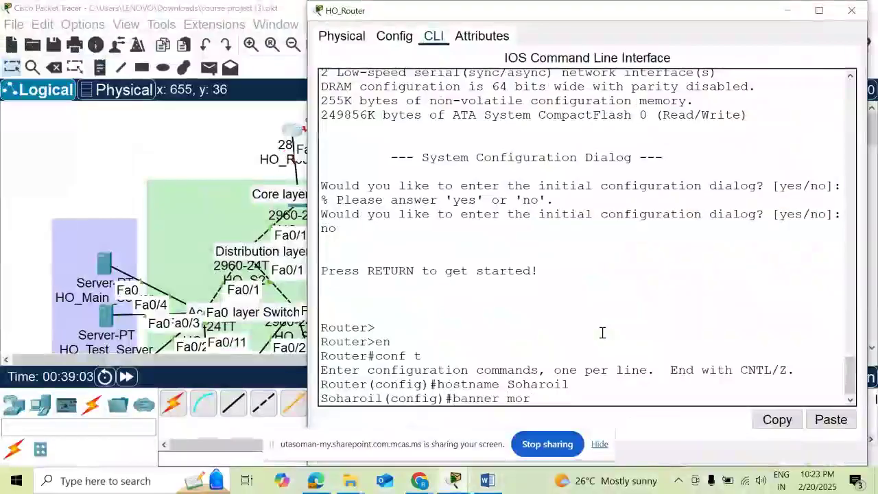
pyautogui.press('BackSpace')
pyautogui.write('td "')
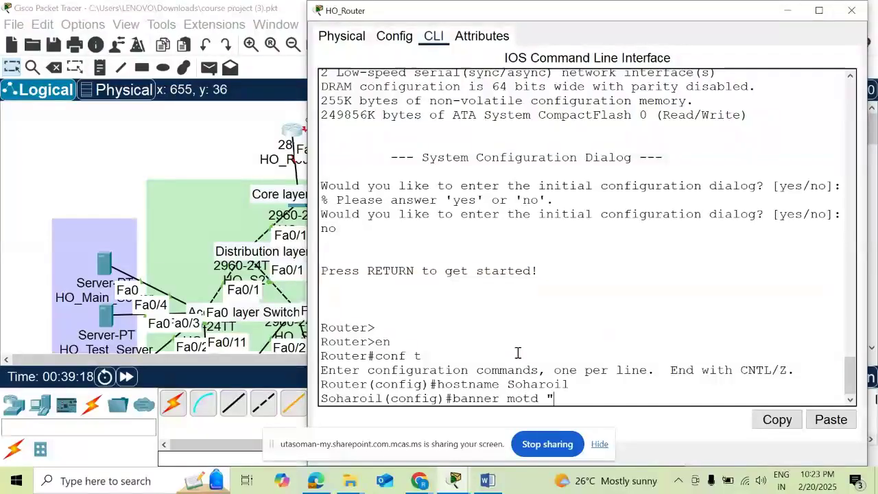
pyautogui.write('unauthorize')
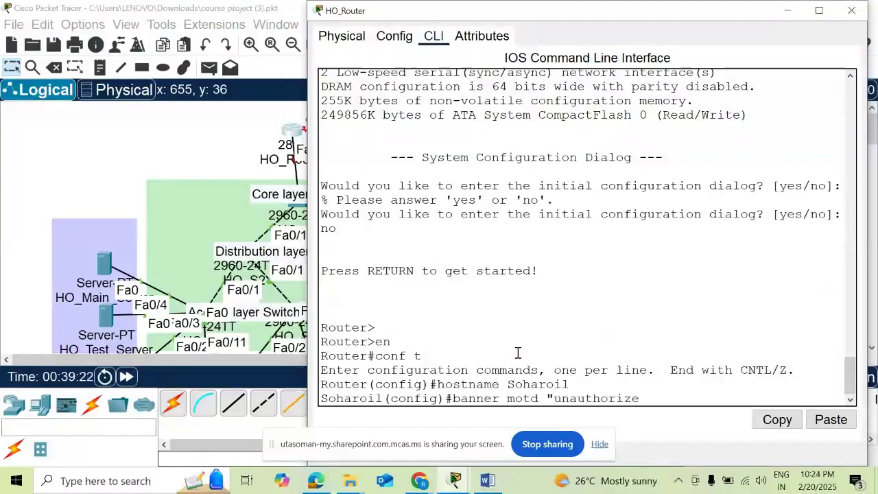
pyautogui.write('d access restricte')
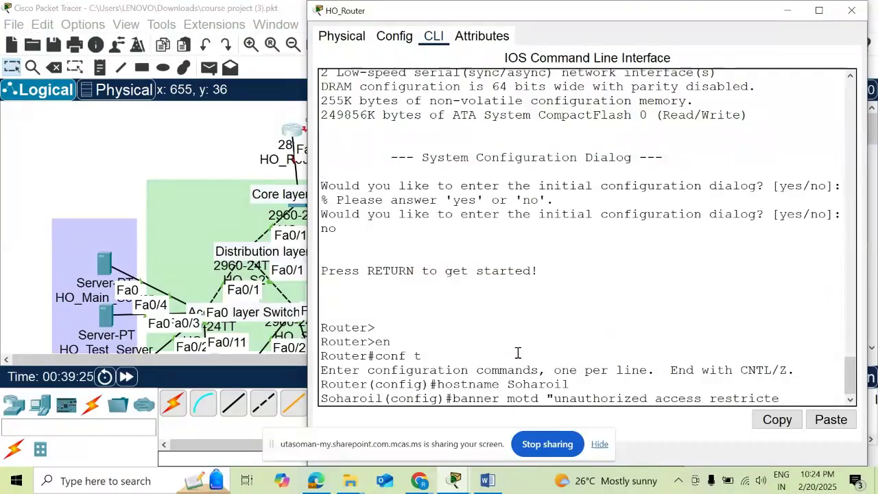
pyautogui.write('d"')
pyautogui.press('Return')
# - Set the router's enable password and enable secret
pyautogui.write('e')
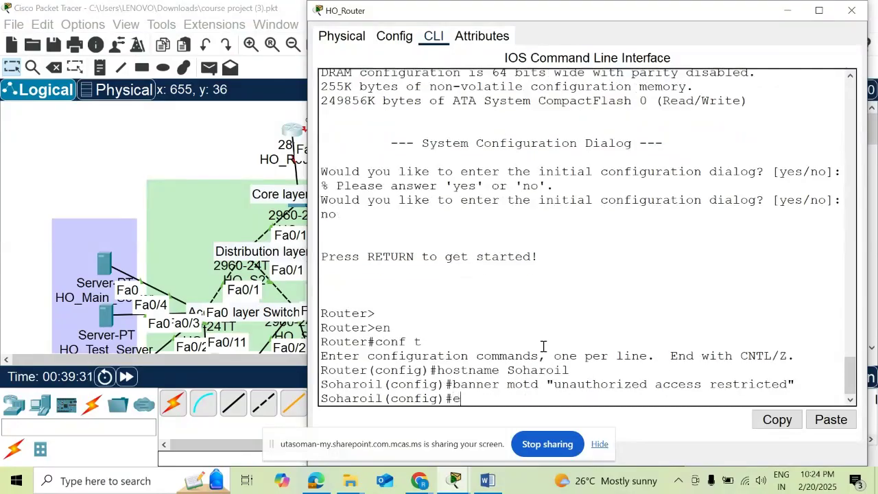
pyautogui.write('nable')
pyautogui.write('assword')
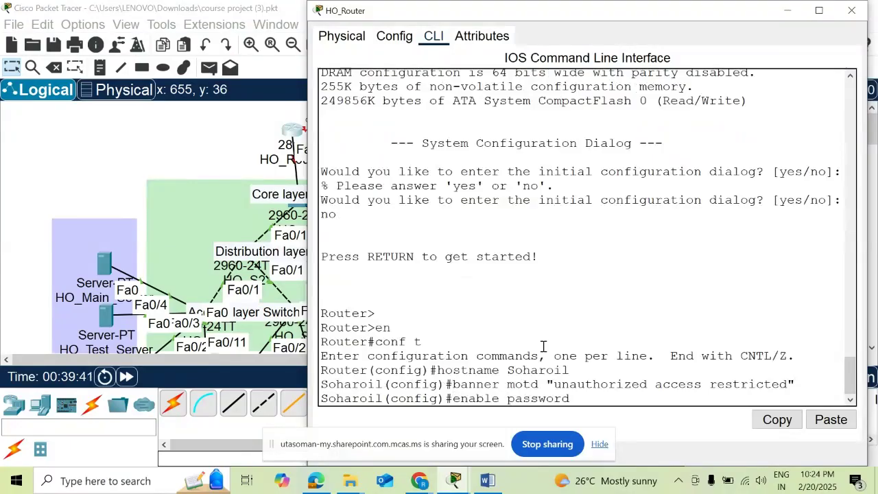
pyautogui.write(' soahr12')
pyautogui.press('BackSpace')
pyautogui.press('BackSpace')
pyautogui.press('BackSpace')
pyautogui.press('BackSpace')
pyautogui.press('BackSpace')
pyautogui.press('BackSpace')
pyautogui.press('BackSpace')
pyautogui.press('BackSpace')
pyautogui.write('Sohar123')
pyautogui.press('Return')
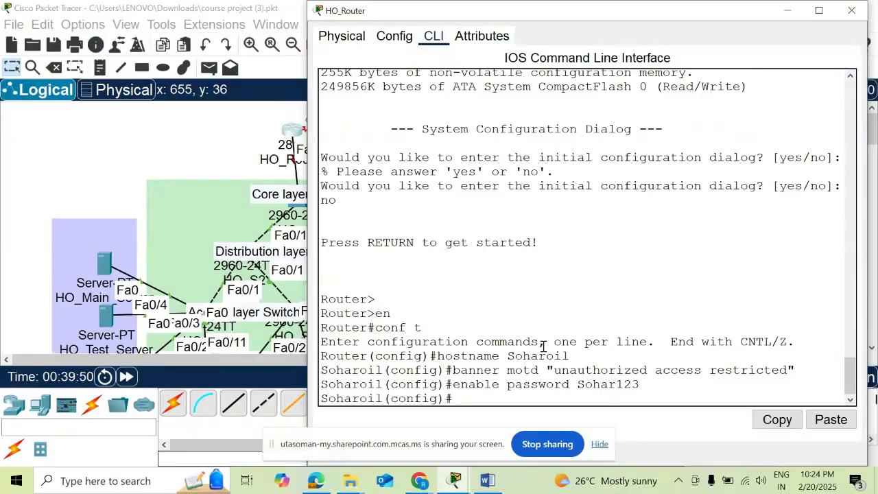
pyautogui.write('enable secret Soha')
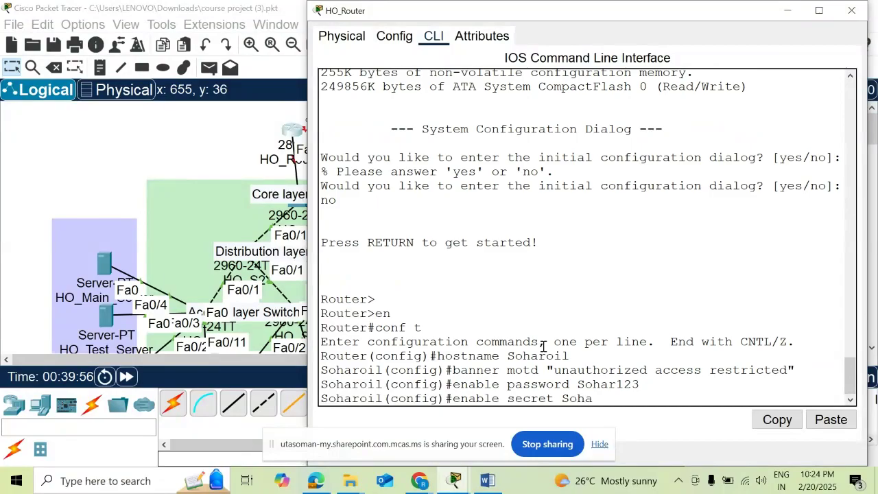
pyautogui.write('r456')
pyautogui.press('Return')
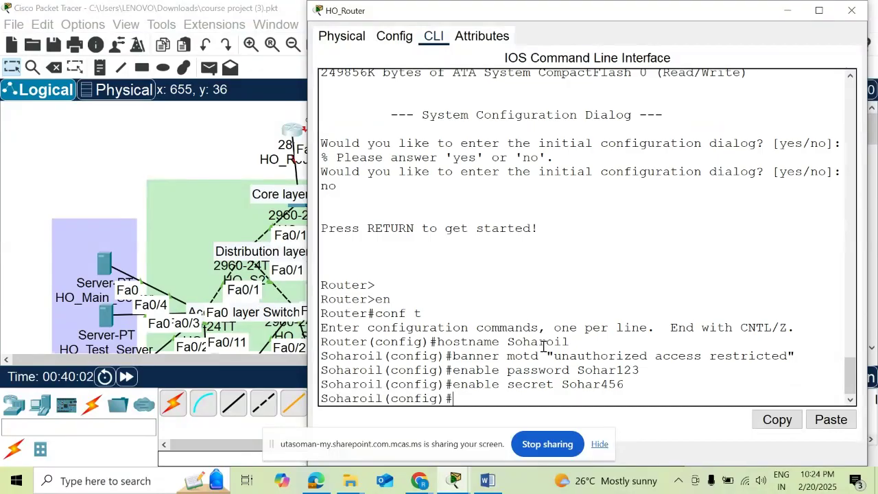
# - Turn on service password-encryption and set security passwords min-length 5
pyautogui.write('service password-en')
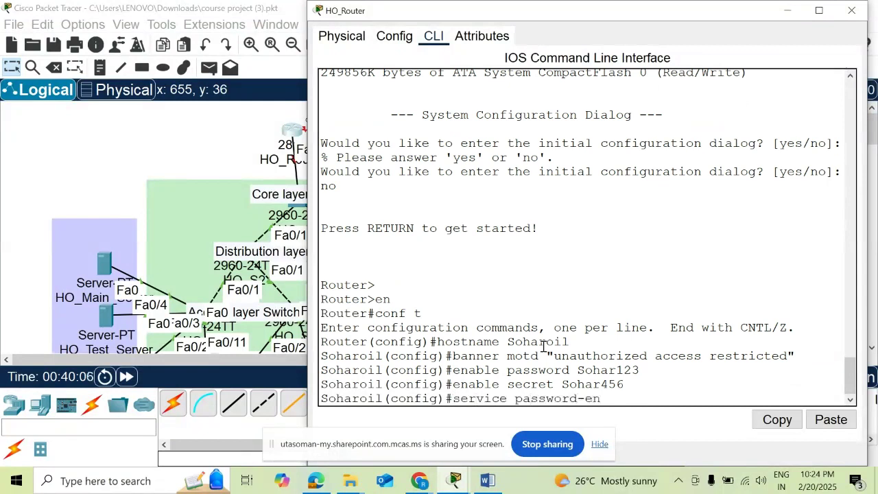
pyautogui.write('cryption')
pyautogui.press('Return')
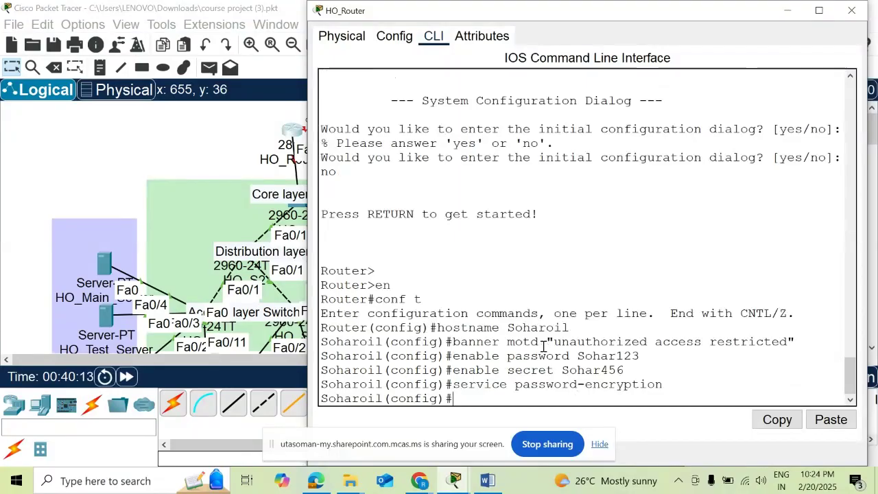
pyautogui.write('security pa')
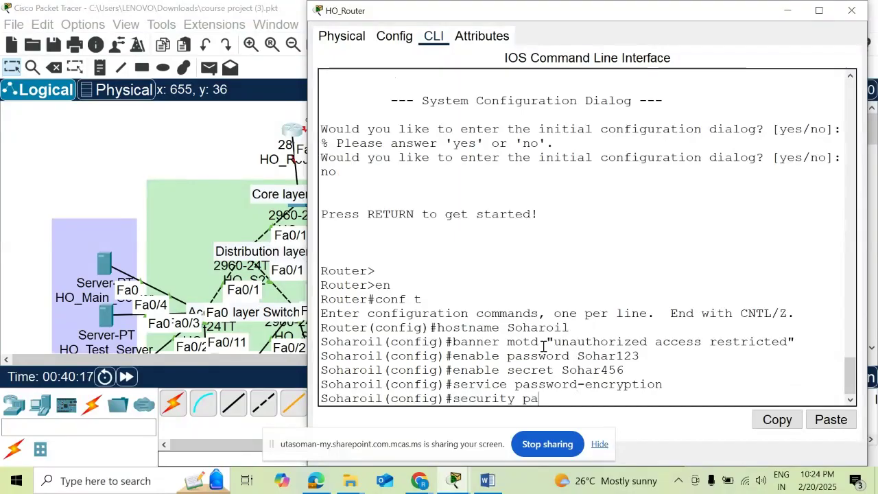
pyautogui.write('ssword')
pyautogui.press('Tab')
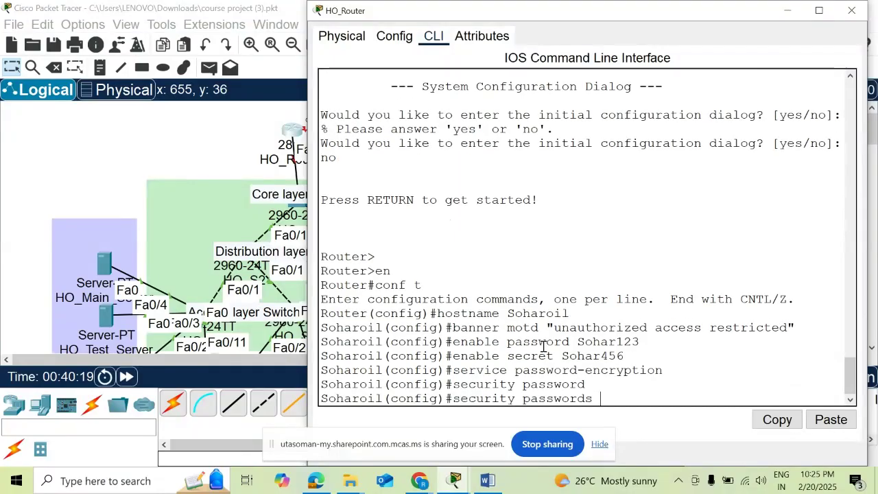
pyautogui.write('min')
pyautogui.press('Tab')
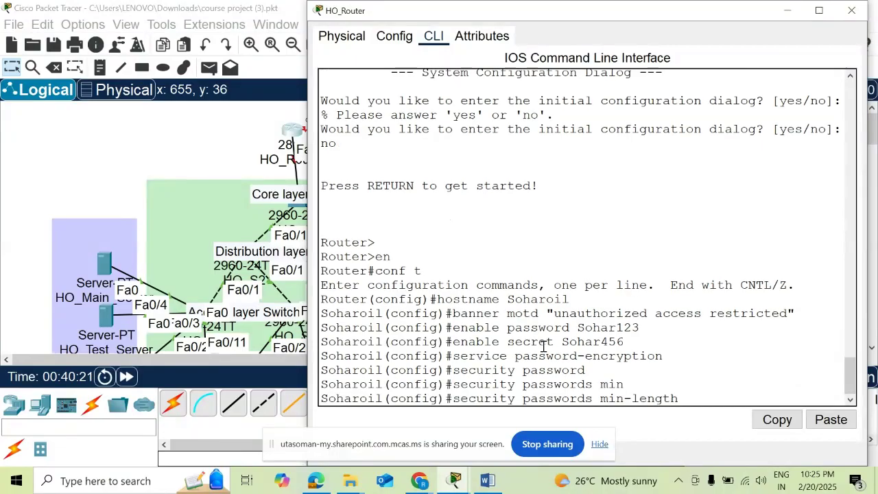
pyautogui.write('5')
pyautogui.press('Return')
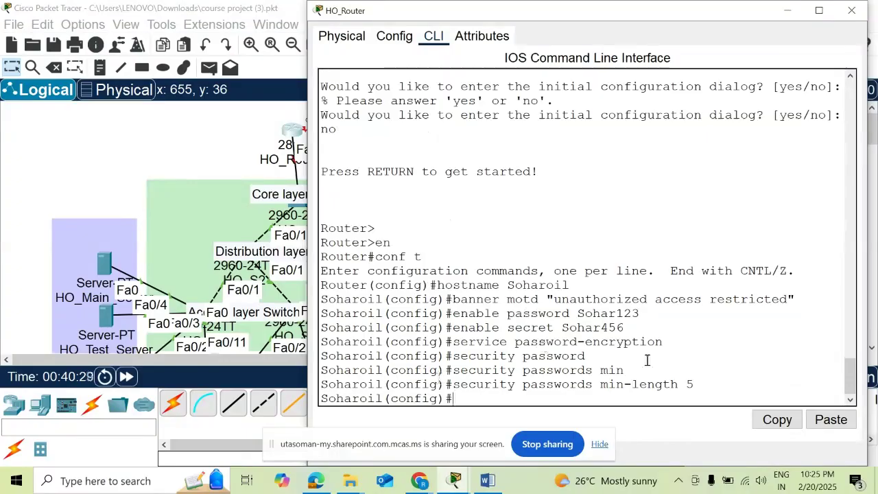
# - Check the task requirements in Word, then reopen the HO_Router CLI
pyautogui.click(483, 484)
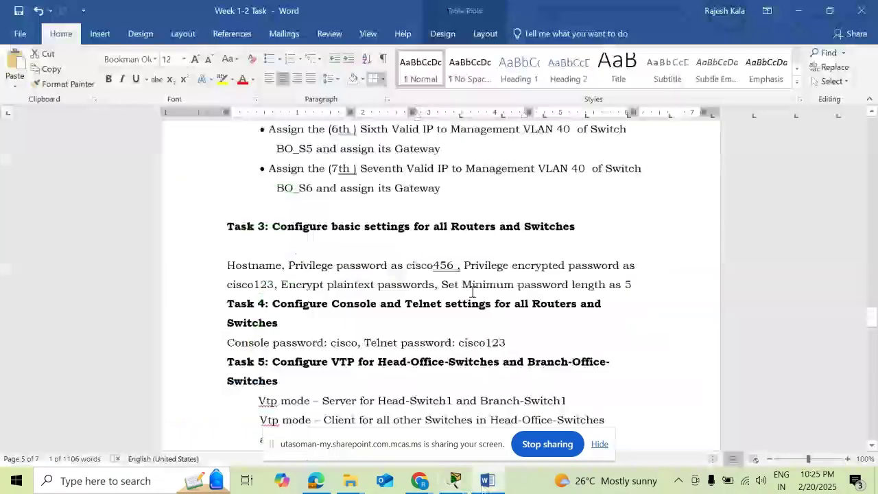
pyautogui.moveTo(454, 480)
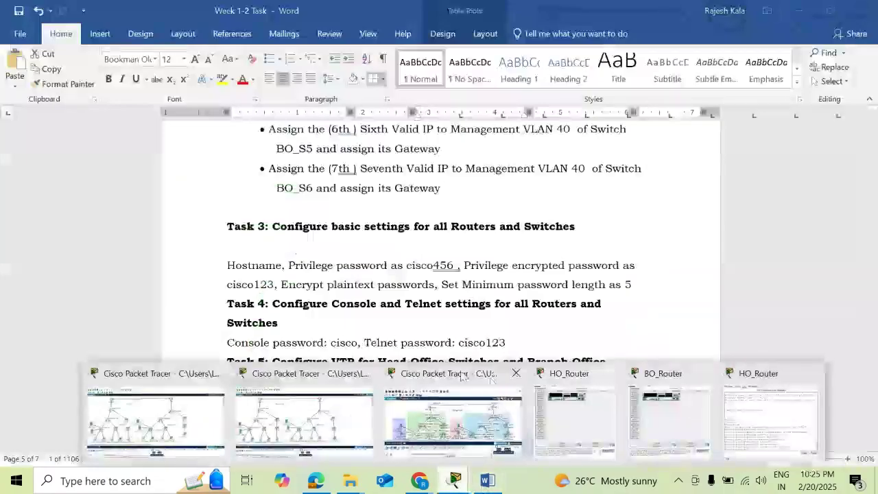
pyautogui.click(454, 375)
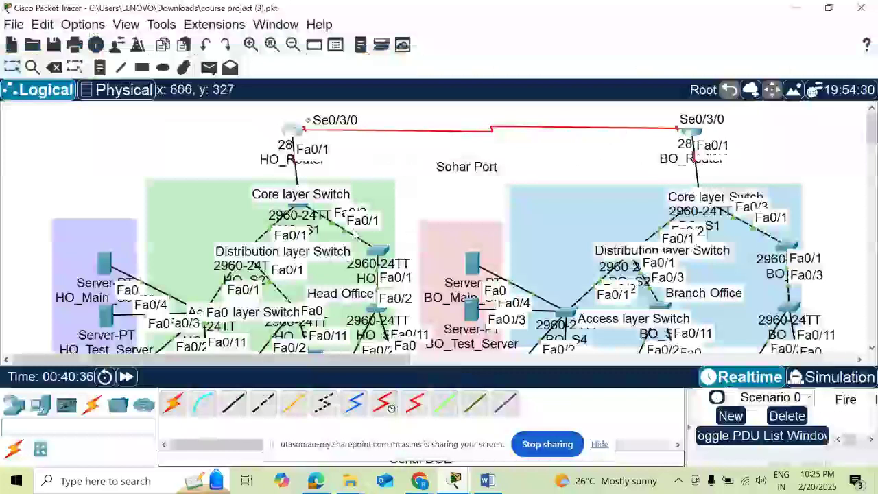
pyautogui.click(292, 130)
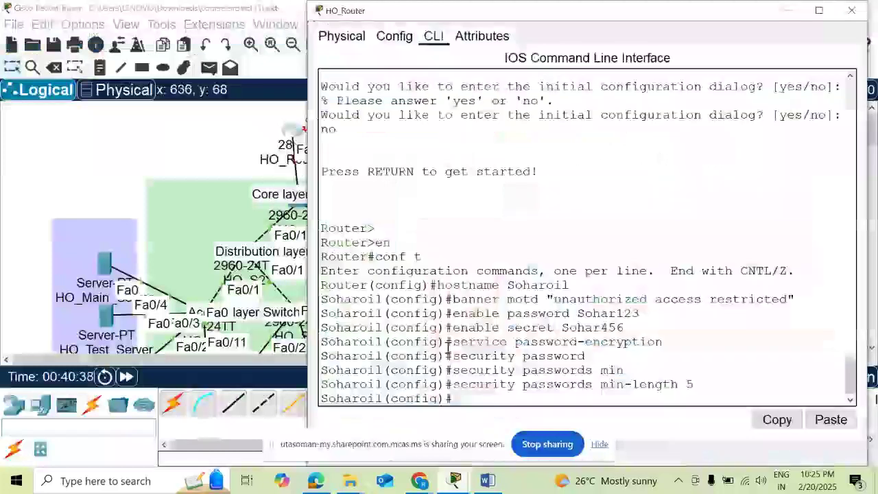
# - On line con 0, set a console password and enable login
pyautogui.write('line con')
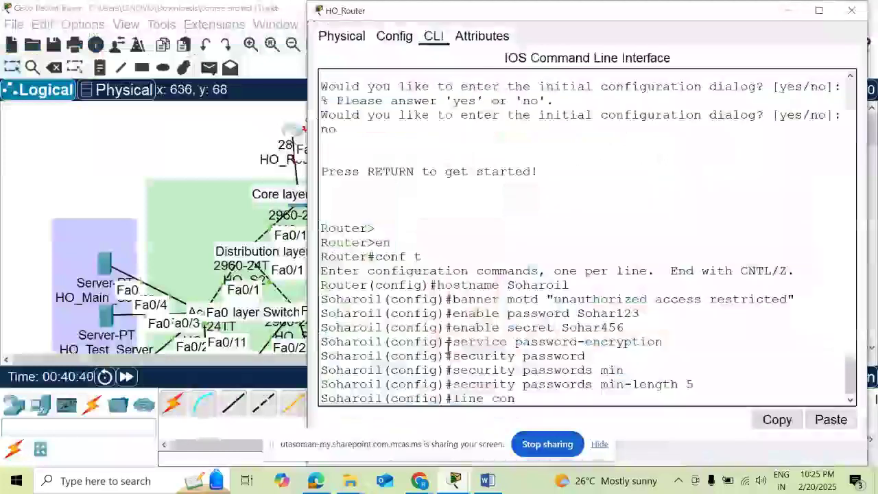
pyautogui.write(' 0')
pyautogui.press('Return')
pyautogui.write('pass')
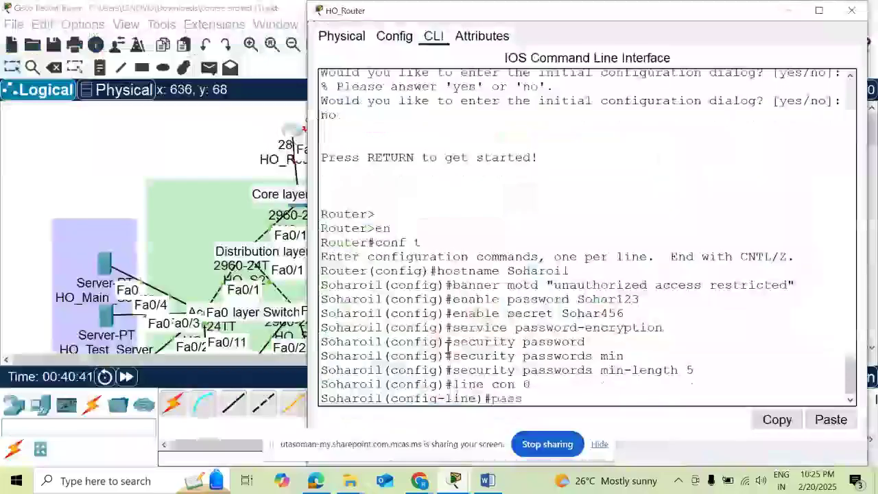
pyautogui.write('word cisco')
pyautogui.press('Return')
pyautogui.write('line)#l')
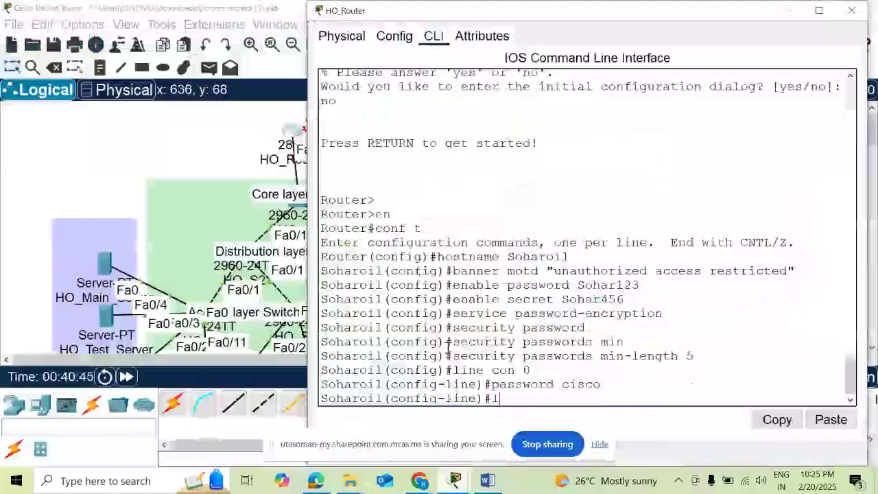
pyautogui.write('ogin')
pyautogui.press('Return')
pyautogui.write('exit')
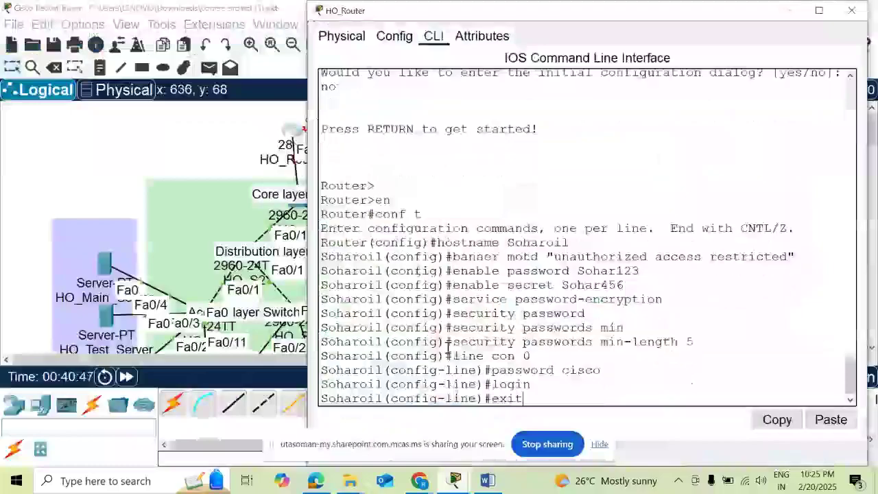
pyautogui.press('Return')
# - Save the configuration with do wr, then end and exit the console session
pyautogui.write('do')
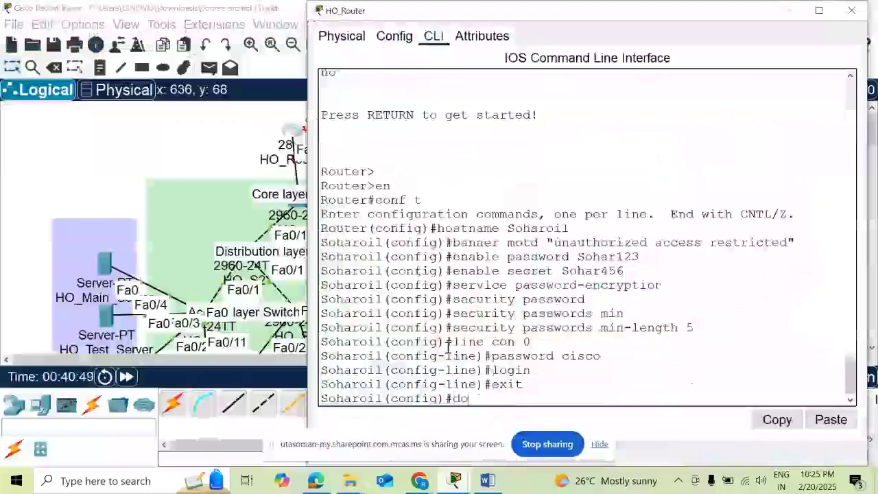
pyautogui.write(' wr')
pyautogui.press('Return')
pyautogui.write('e')
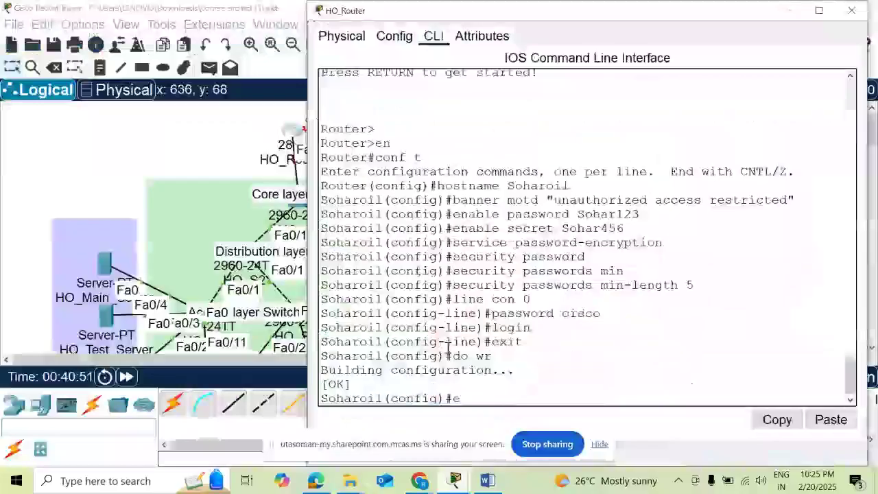
pyautogui.write('nd')
pyautogui.press('Return')
pyautogui.press('Return')
pyautogui.press('Return')
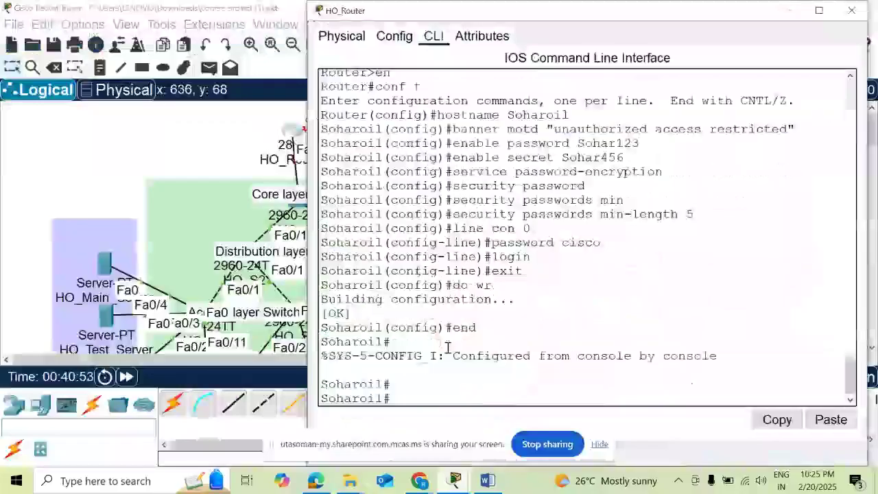
pyautogui.write('exi')
pyautogui.press('Return')
pyautogui.press('Return')
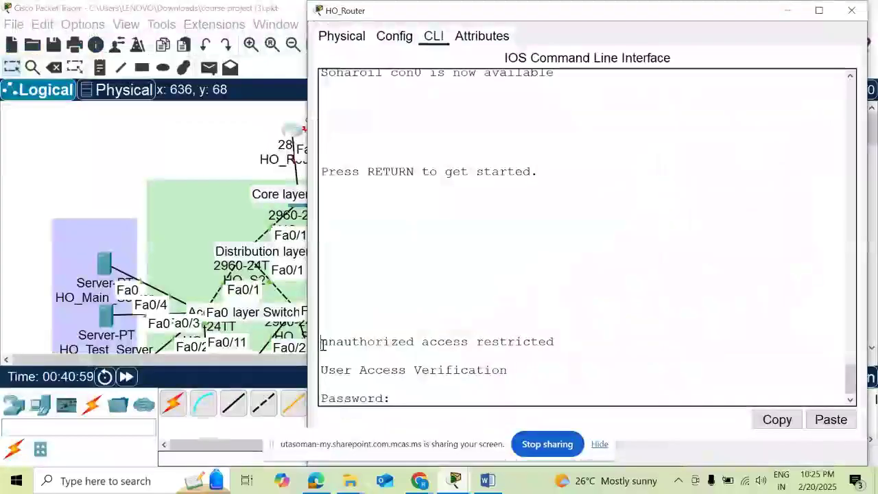
# - Highlight the login banner and submit the console password at the prompt
pyautogui.moveTo(323, 344); pyautogui.dragTo(549, 352)
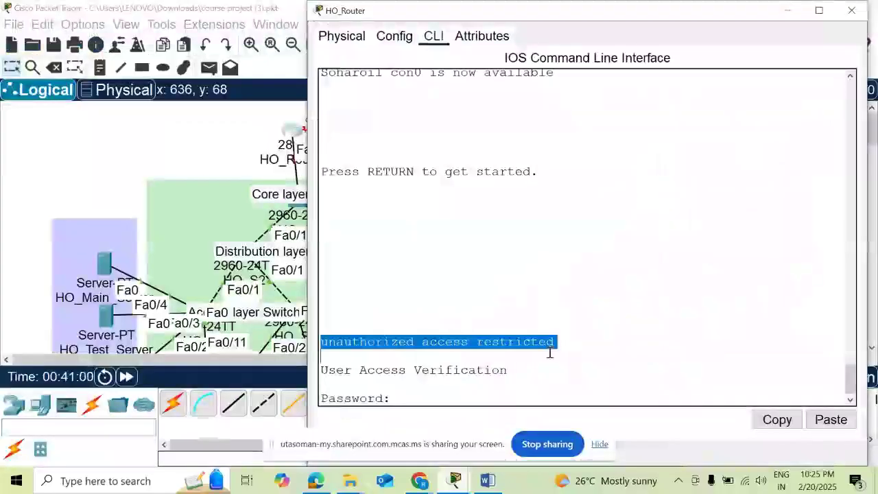
pyautogui.click(406, 399)
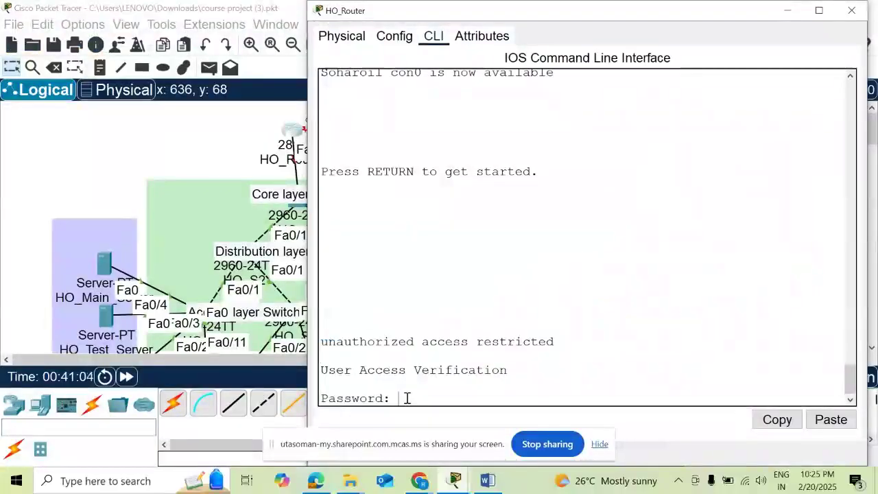
pyautogui.press('Return')
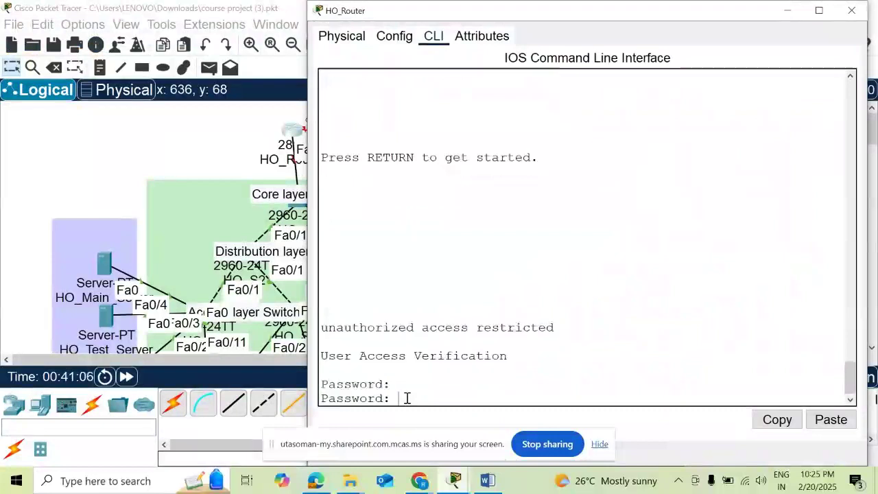
# - Look at the FastEthernet0/0 interface settings in the Config view, then return to the CLI
pyautogui.click(400, 38)
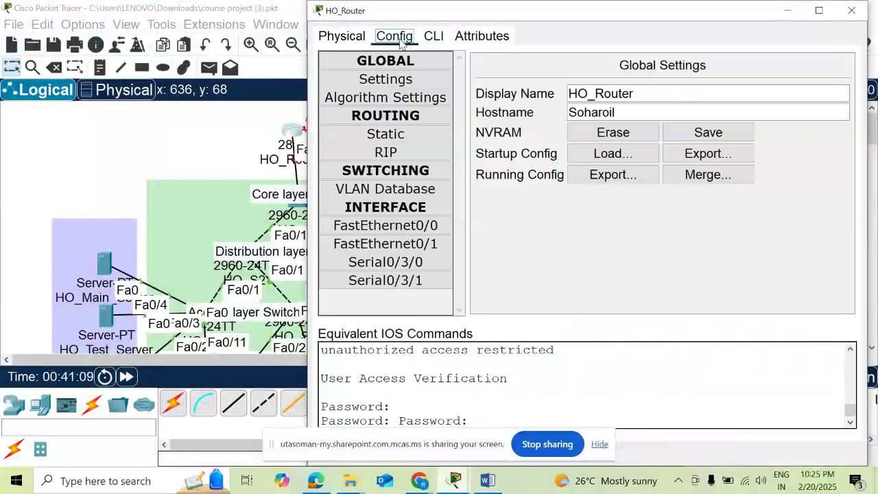
pyautogui.click(391, 231)
pyautogui.click(433, 38)
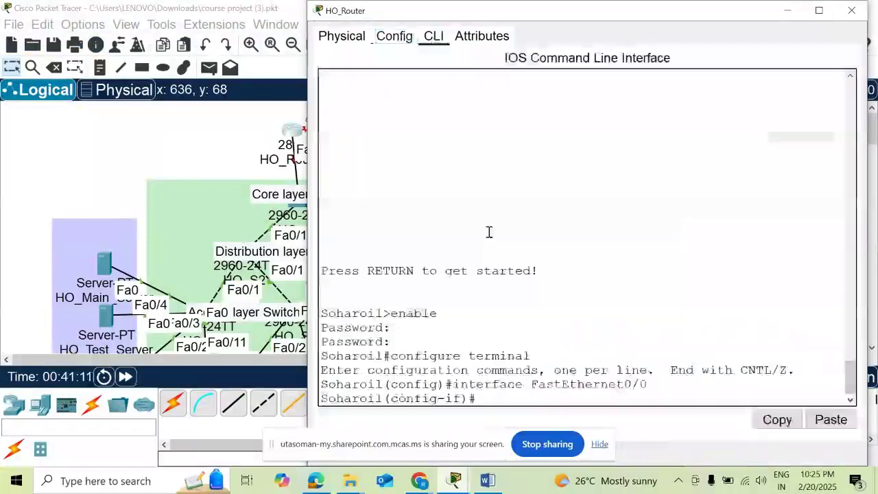
pyautogui.scroll(3, 489, 232)
pyautogui.scroll(3, 488, 232)
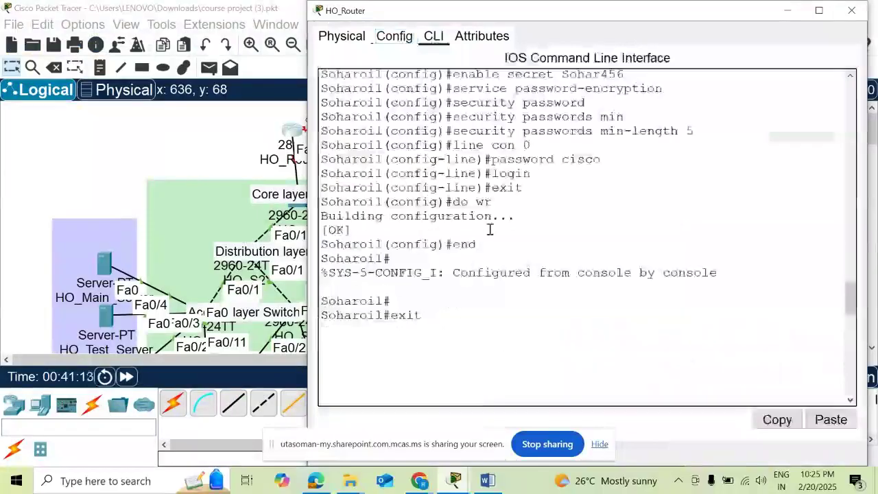
pyautogui.click(388, 37)
pyautogui.click(433, 36)
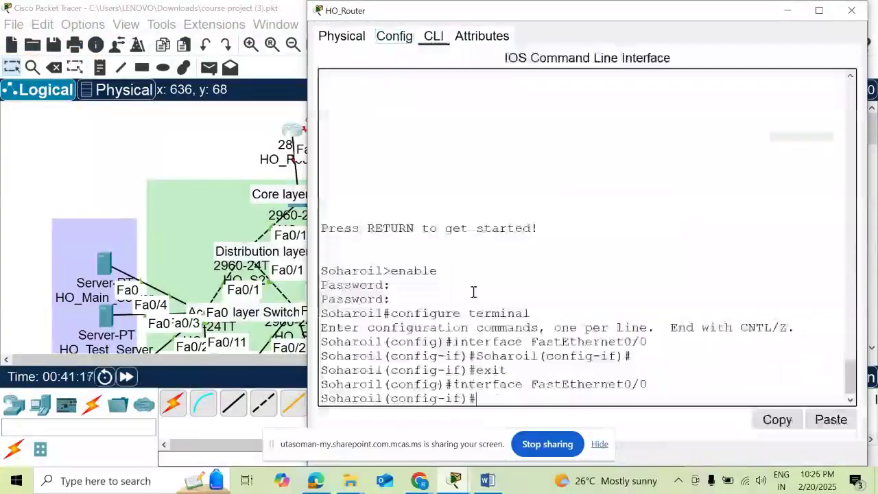
# - Exit interface and global configuration modes and point out the banner message
pyautogui.write('exit')
pyautogui.press('Return')
pyautogui.press('Return')
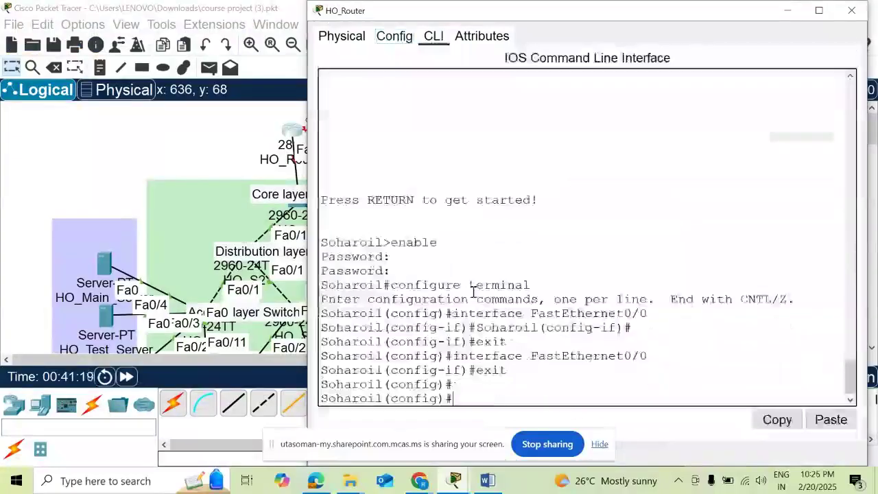
pyautogui.write('exit')
pyautogui.press('Return')
pyautogui.press('Return')
pyautogui.write('e')
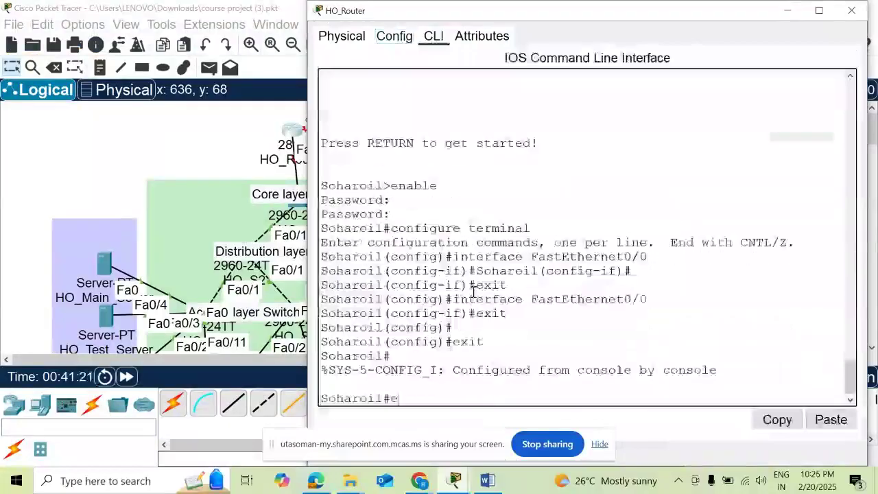
pyautogui.write('xit')
pyautogui.press('Return')
# - Start a new console session and request privileged mode with en and the enable password
pyautogui.press('Return')
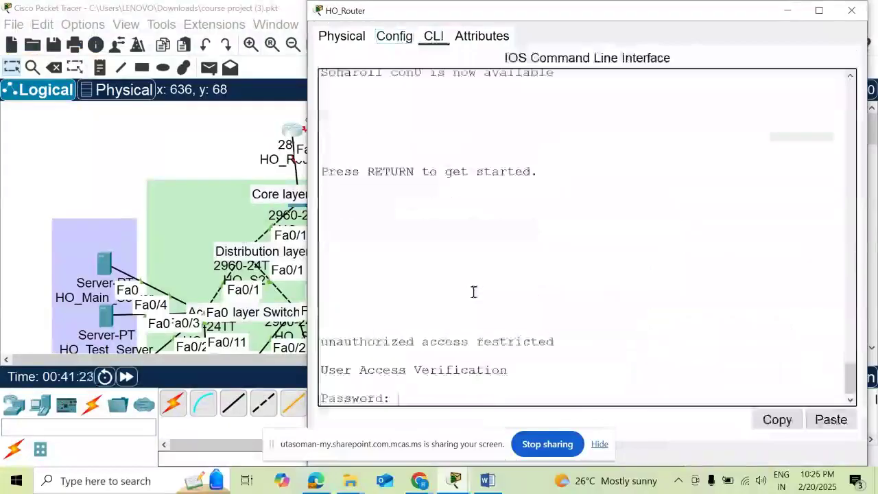
pyautogui.moveTo(526, 328); pyautogui.dragTo(544, 339)
pyautogui.click(409, 399)
pyautogui.press('Return')
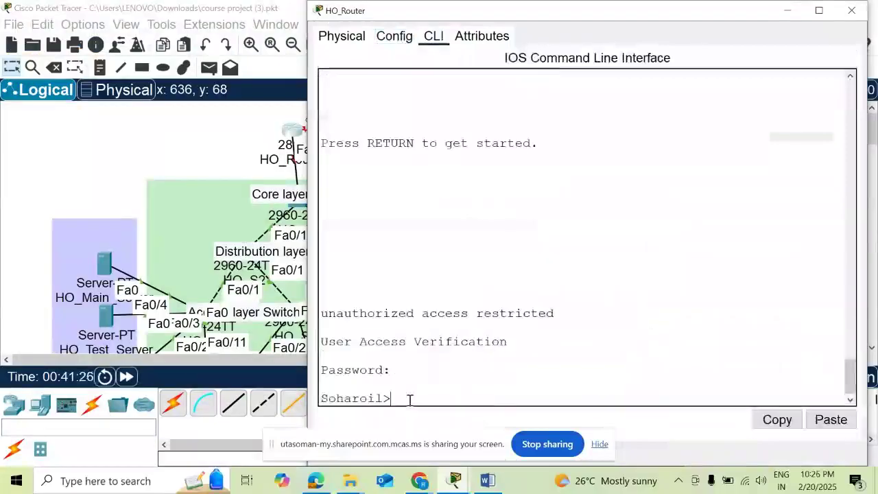
pyautogui.write('en')
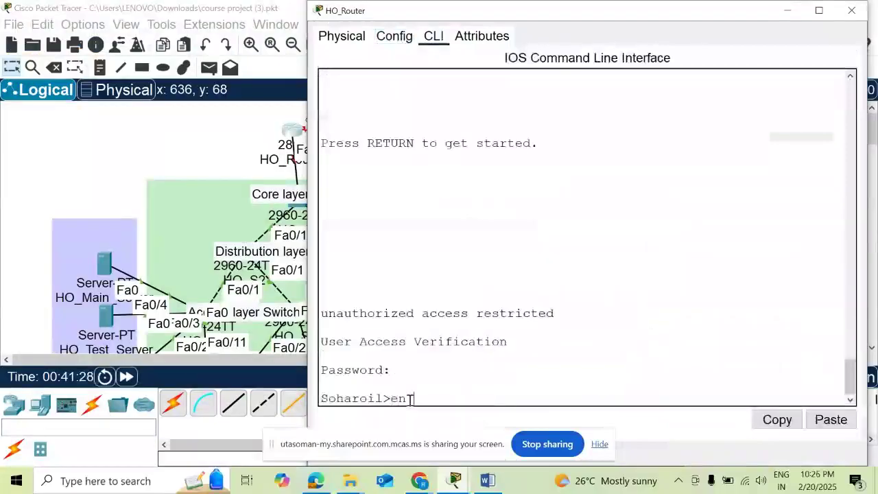
pyautogui.press('Return')
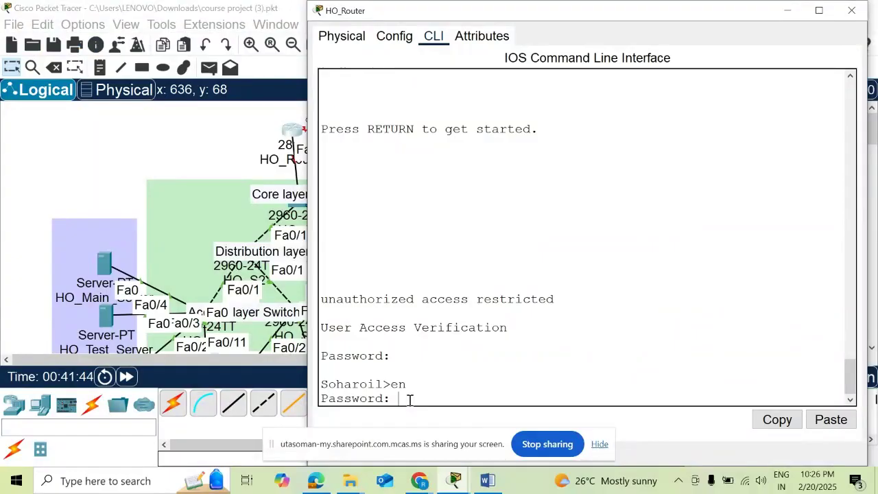
pyautogui.press('Return')
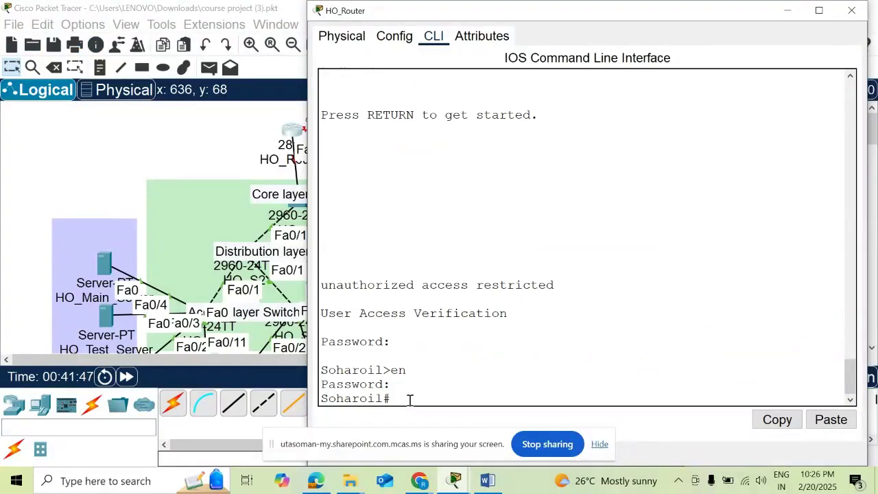
# - Run 'sh run' and highlight the encryption, minimum password length, hostname Soharoil and enable password lines
pyautogui.write('sh run')
pyautogui.press('Return')
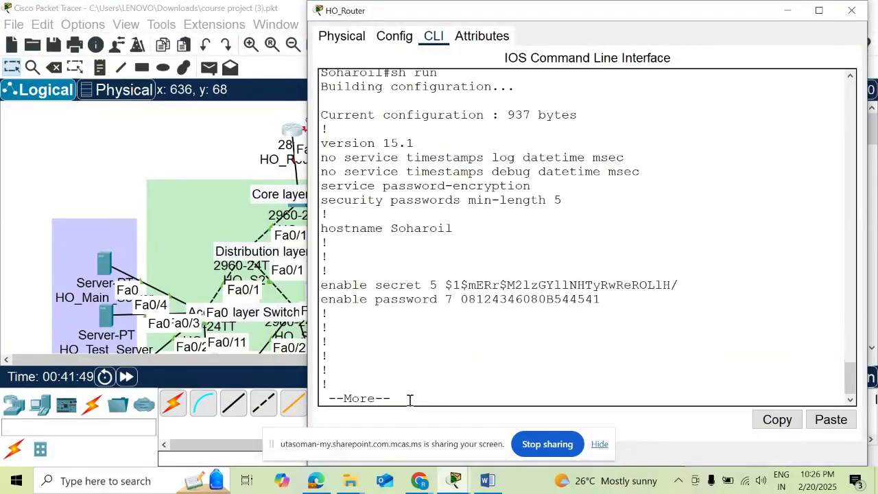
pyautogui.moveTo(532, 186); pyautogui.dragTo(325, 185)
pyautogui.click(567, 200)
pyautogui.moveTo(568, 200); pyautogui.dragTo(318, 206)
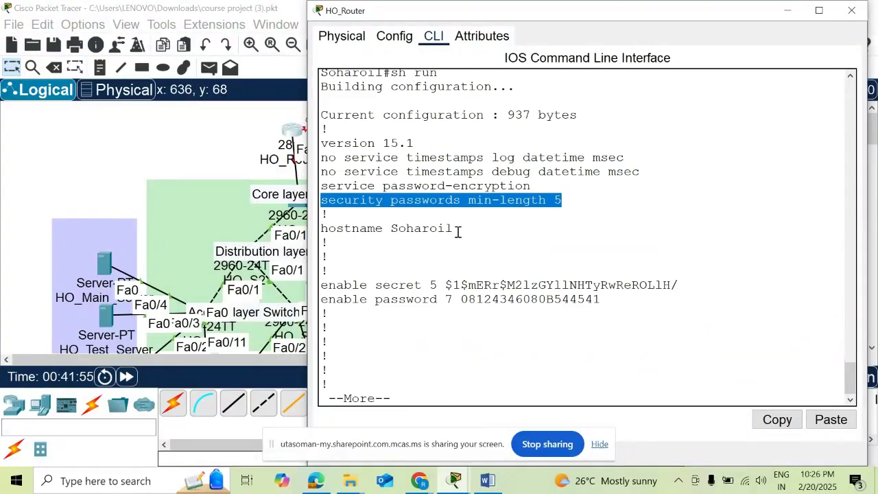
pyautogui.moveTo(458, 232); pyautogui.dragTo(320, 229)
pyautogui.click(578, 304)
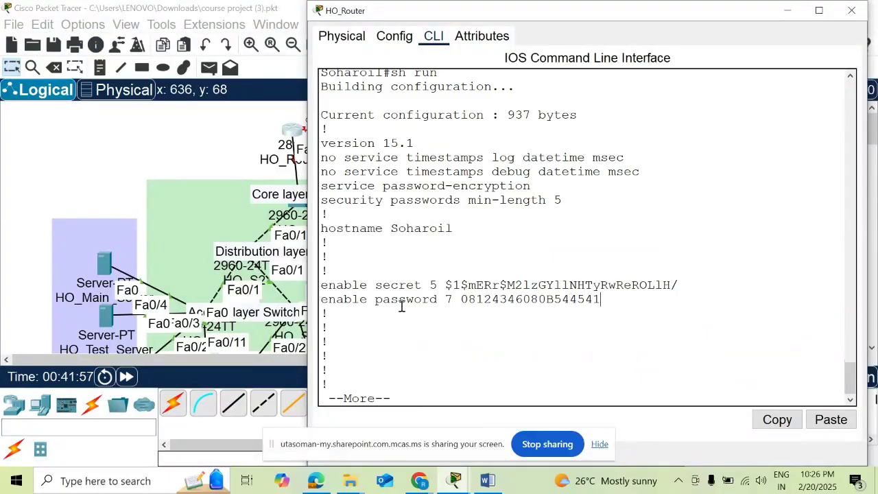
pyautogui.moveTo(359, 300); pyautogui.dragTo(603, 300)
pyautogui.moveTo(678, 281); pyautogui.dragTo(373, 286)
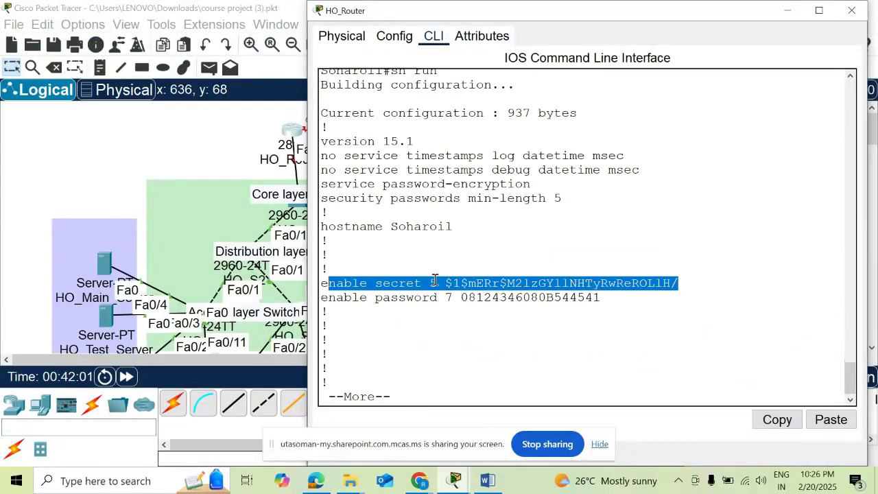
# - Page through the output, highlighting service password-encryption and the encrypted console line password
pyautogui.press('space')
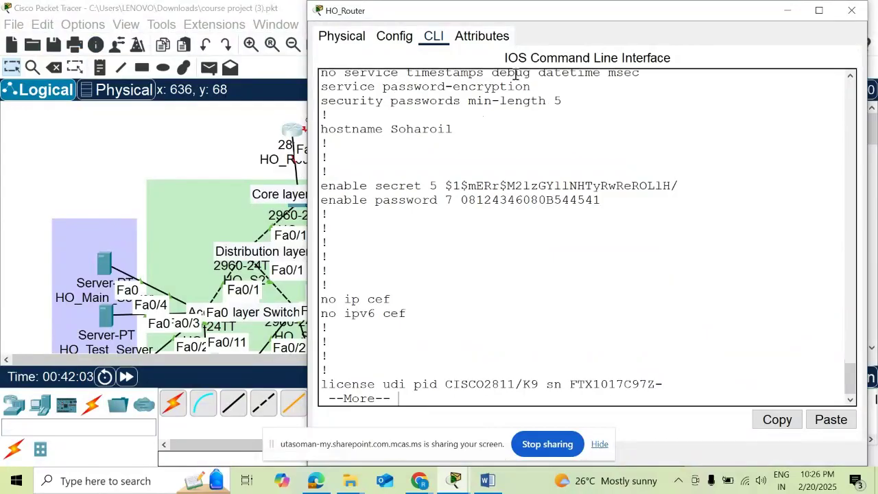
pyautogui.moveTo(531, 86); pyautogui.dragTo(319, 79)
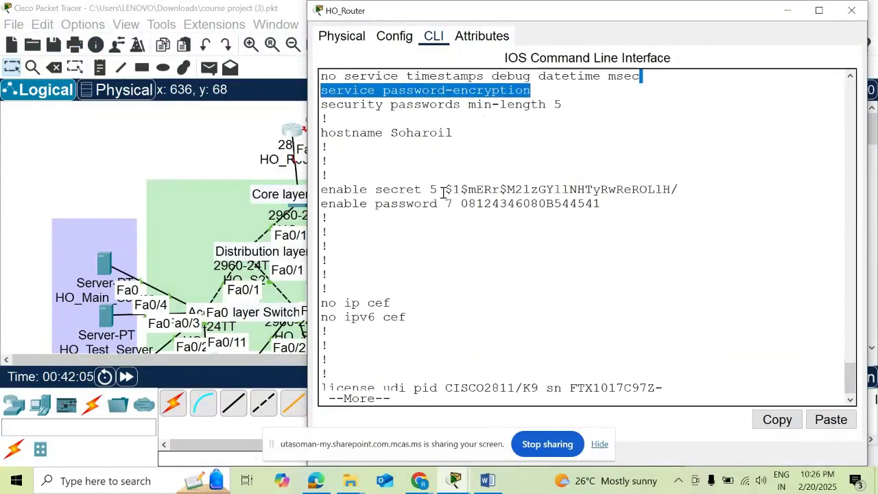
pyautogui.press('space')
pyautogui.press('space')
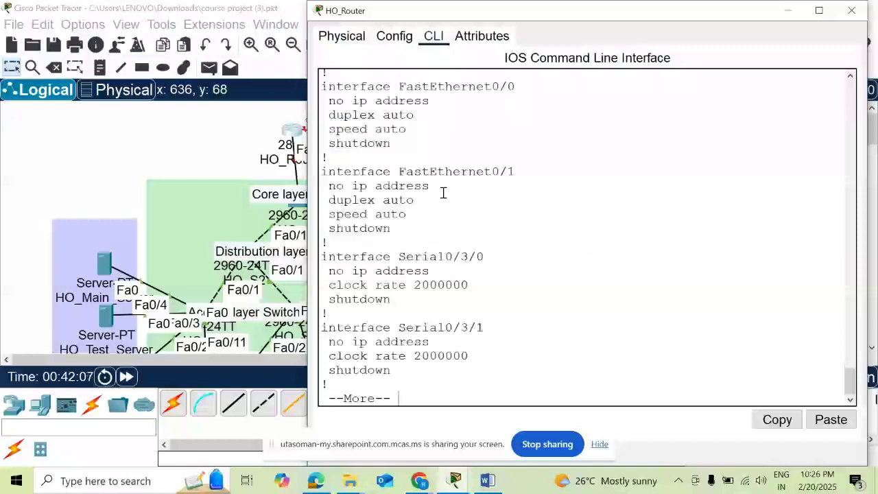
pyautogui.press('space')
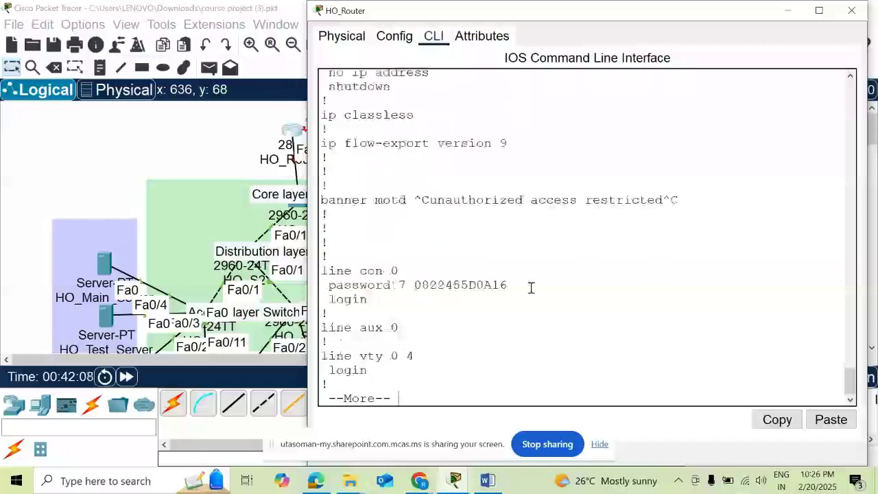
pyautogui.moveTo(531, 287); pyautogui.dragTo(345, 271)
# - Check the telnet settings task heading in the Word document, then return to the Packet Tracer topology
pyautogui.click(455, 480)
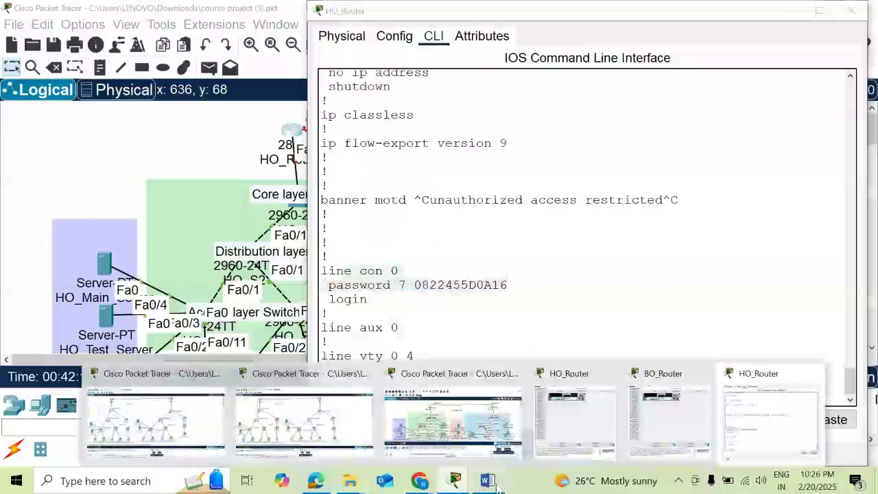
pyautogui.click(491, 482)
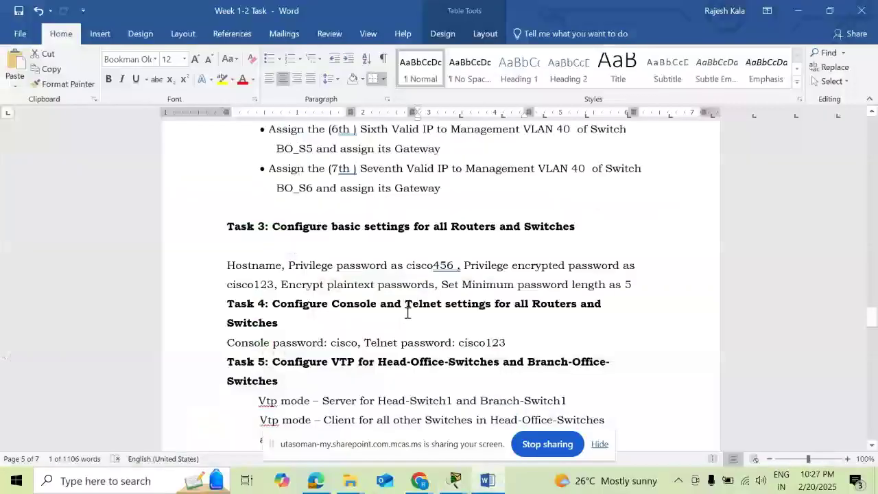
pyautogui.moveTo(407, 312); pyautogui.dragTo(496, 317)
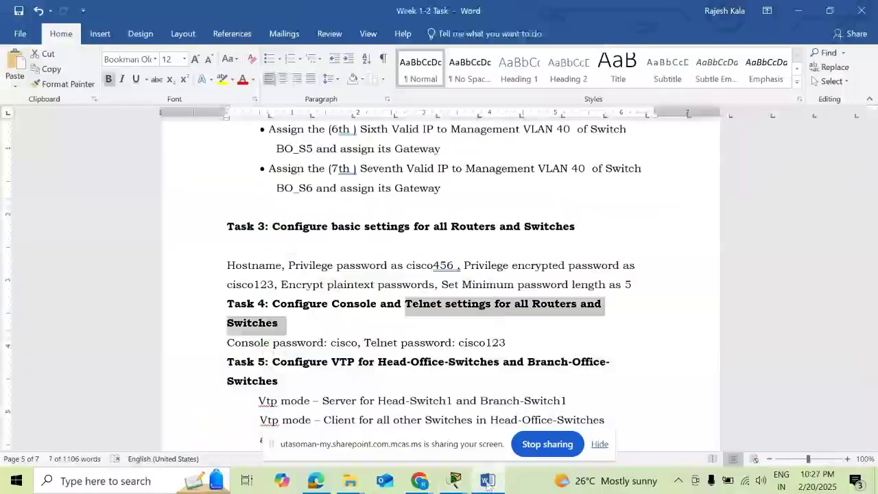
pyautogui.moveTo(455, 480)
pyautogui.click(446, 382)
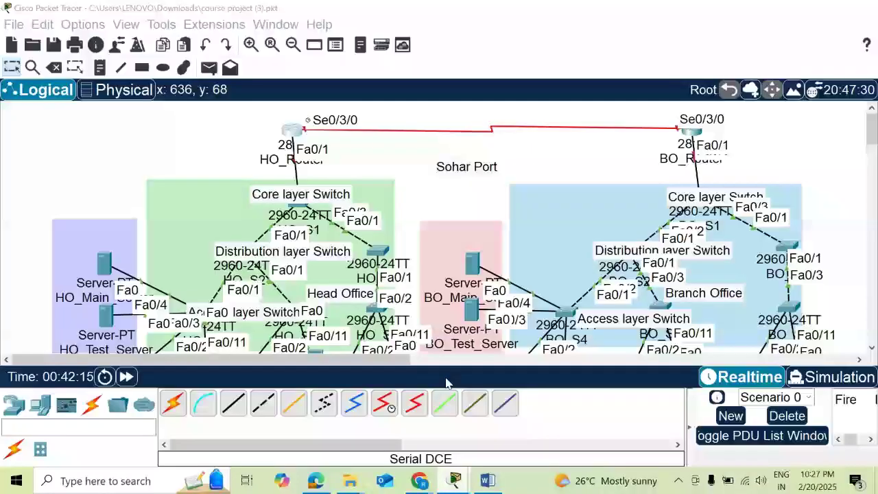
# - Reopen the HO router CLI, quit the paged output, and enter configuration for VTY lines 0 15
pyautogui.click(290, 131)
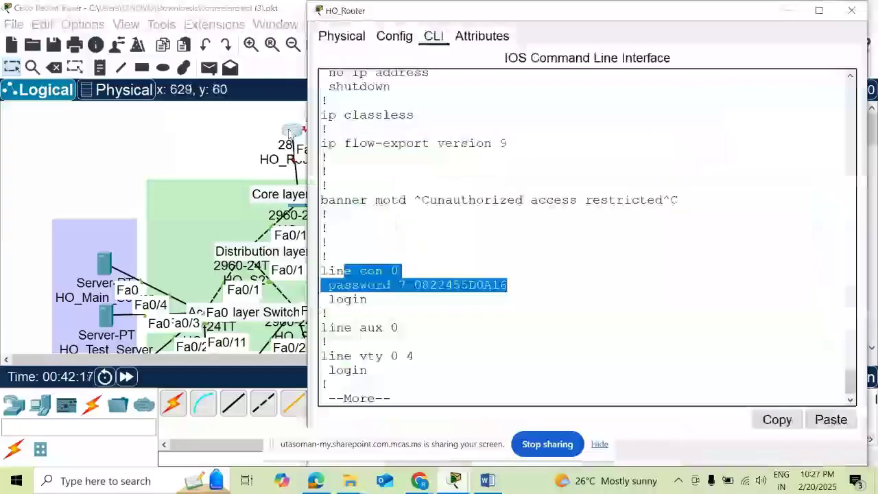
pyautogui.hotkey('ctrl', 'c')
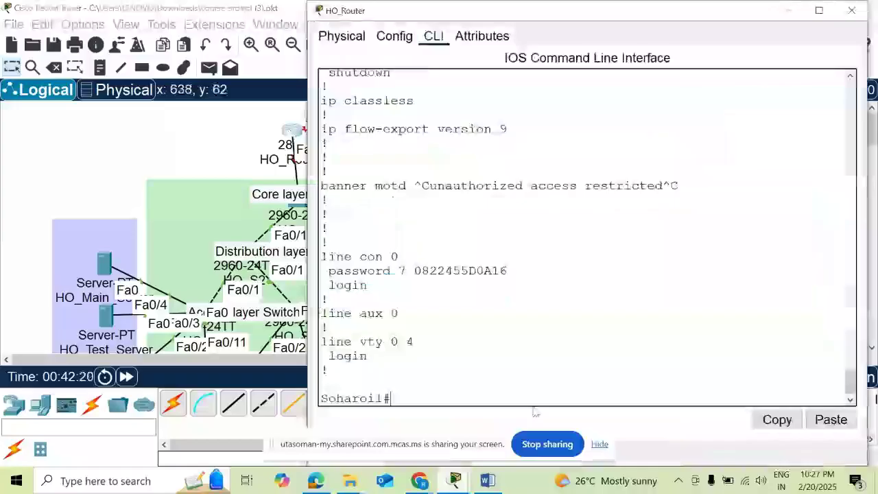
pyautogui.write('cont t')
pyautogui.press('Return')
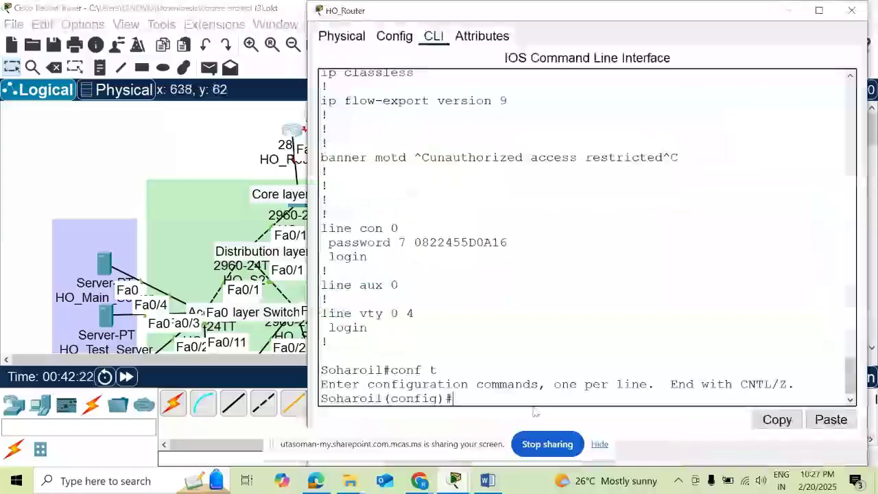
pyautogui.write('line vty ')
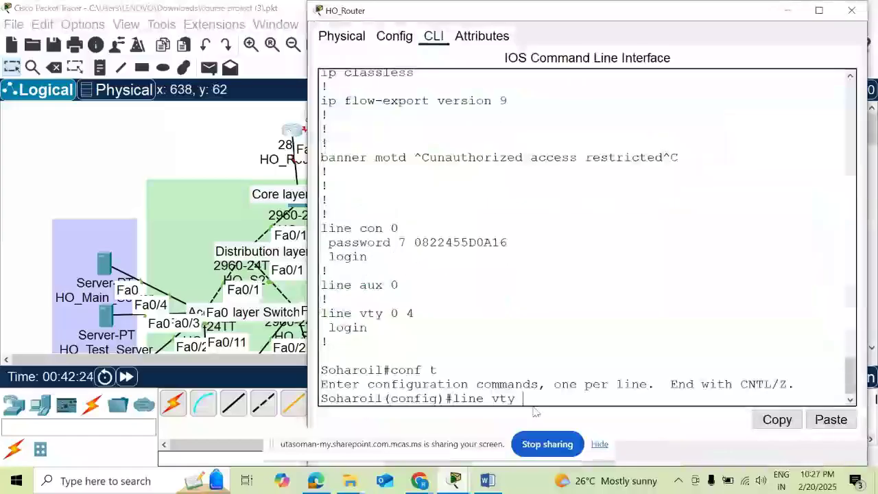
pyautogui.write('0 15')
pyautogui.press('Return')
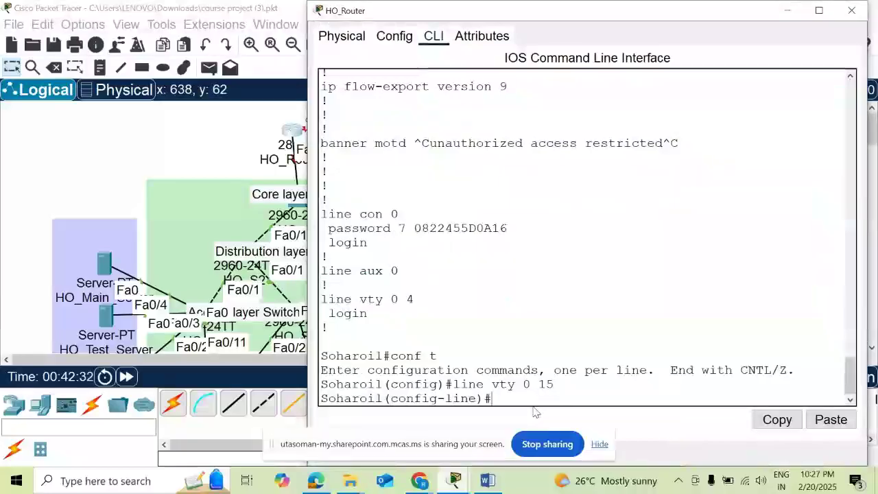
# - Set a telnet password on the VTY lines, enable login, and return to privileged mode
pyautogui.write('password')
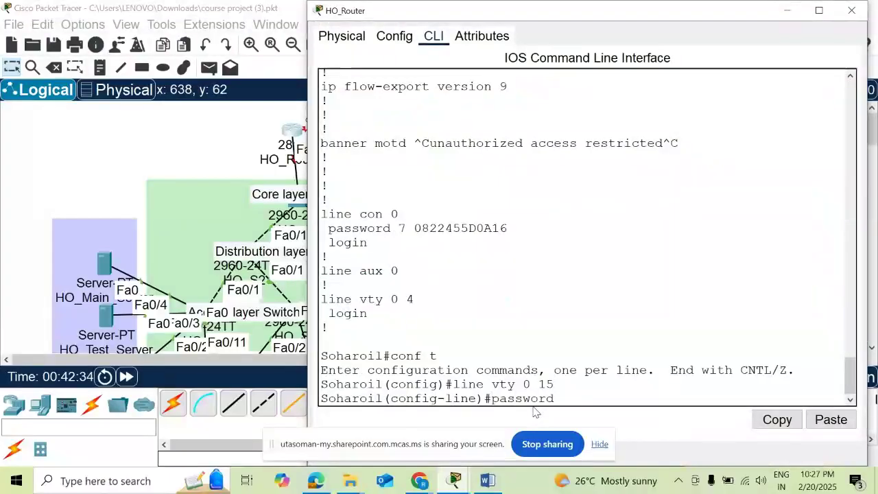
pyautogui.write(' cisco123')
pyautogui.press('Return')
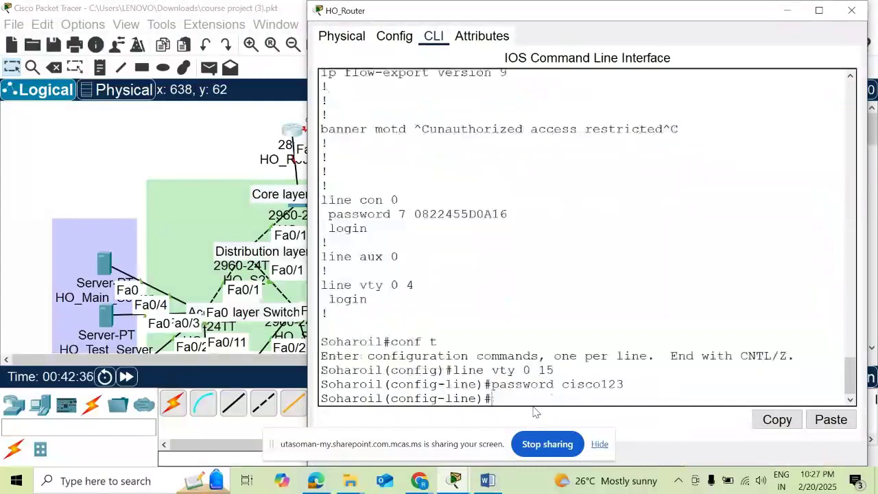
pyautogui.write('login')
pyautogui.press('Return')
pyautogui.write('e')
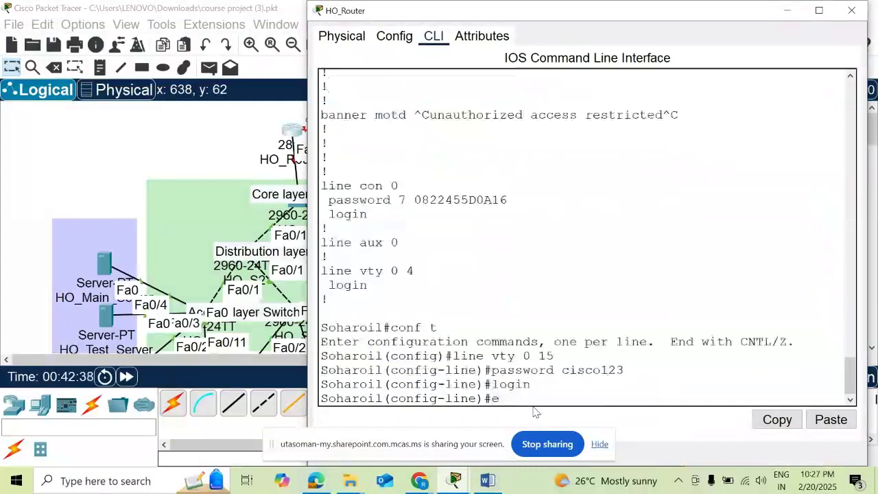
pyautogui.write('xit')
pyautogui.press('Return')
pyautogui.write('end')
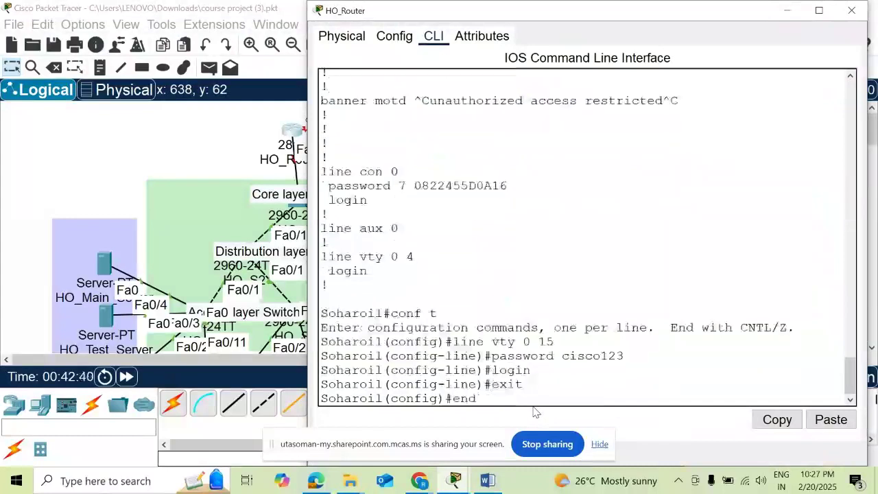
pyautogui.press('Return')
pyautogui.press('Return')
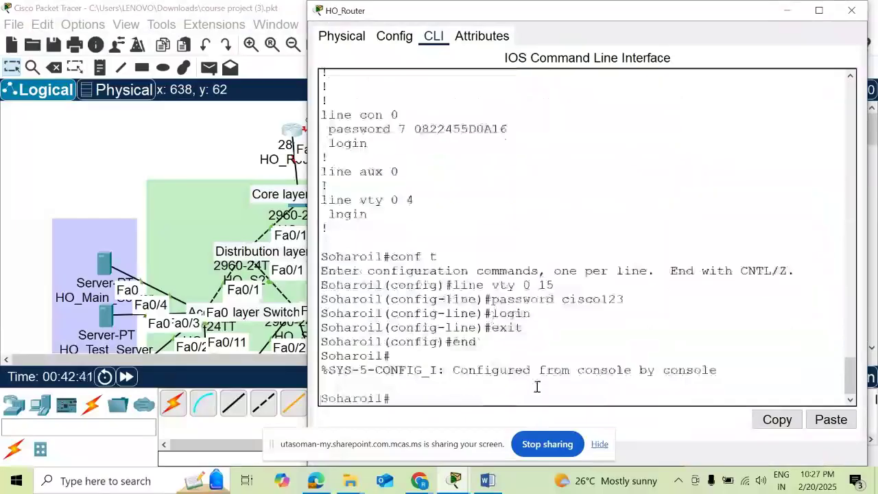
# - Close the HO_Router CLI window and bring the Word task document forward
pyautogui.click(48, 187)
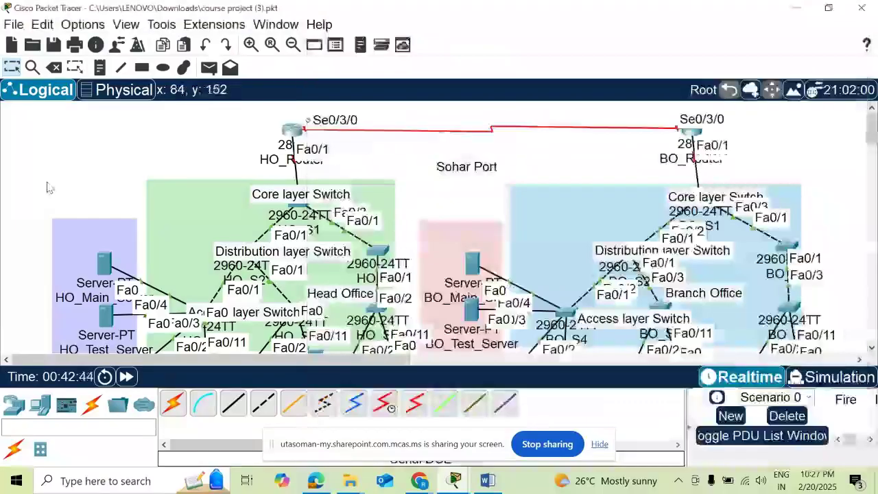
pyautogui.scroll(-3, 135, 248)
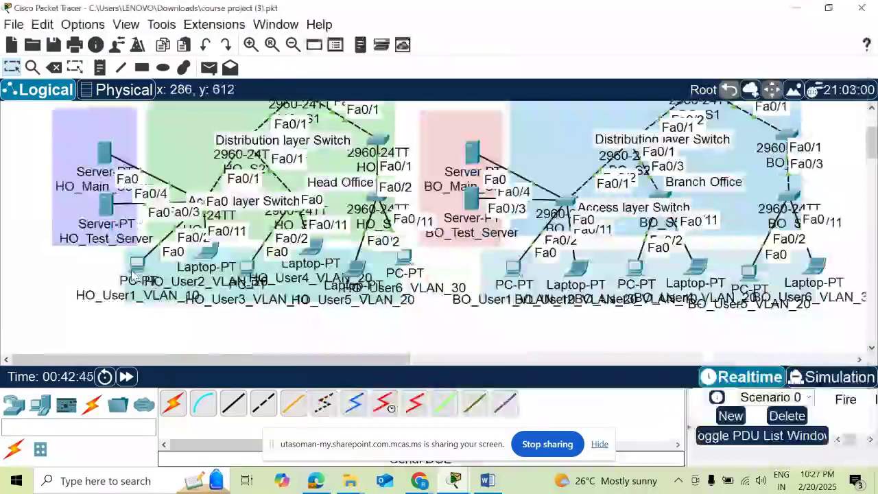
pyautogui.scroll(3, 265, 172)
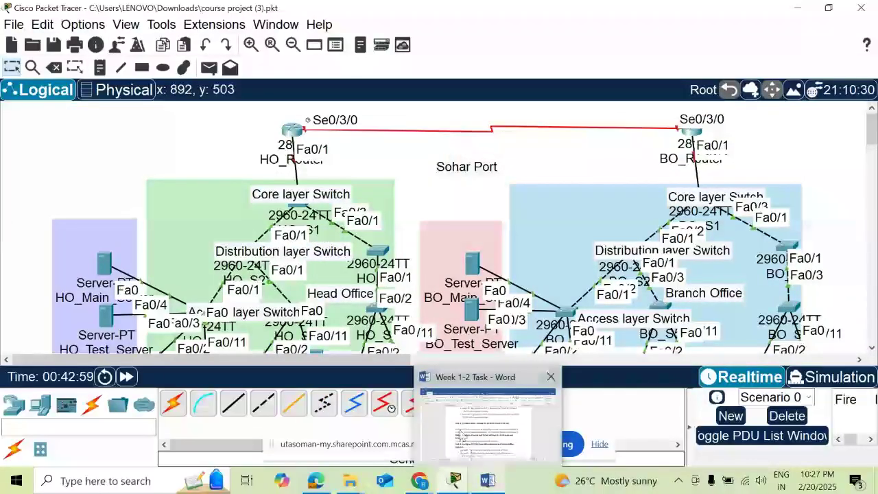
pyautogui.click(461, 430)
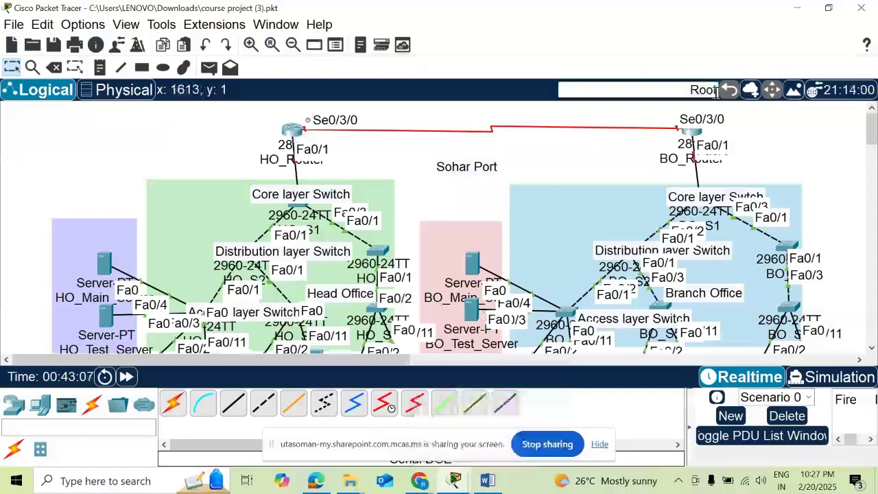
pyautogui.click(488, 482)
pyautogui.scroll(-5, 511, 322)
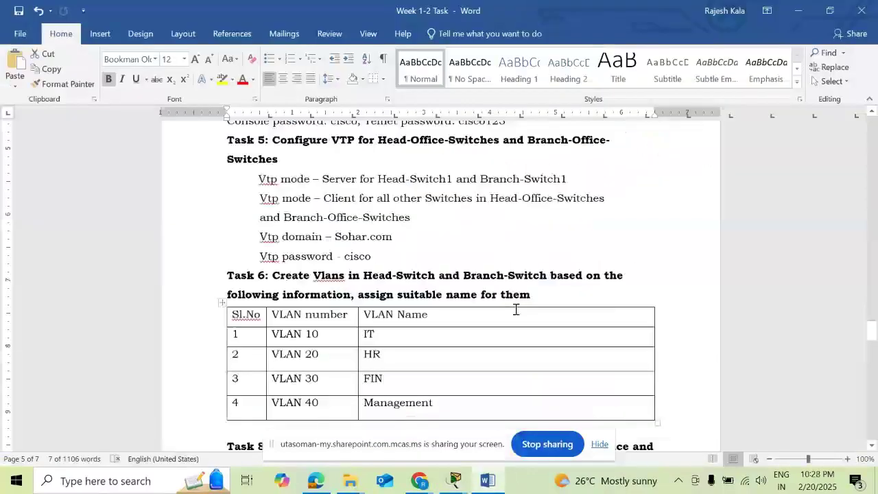
pyautogui.scroll(-2, 516, 310)
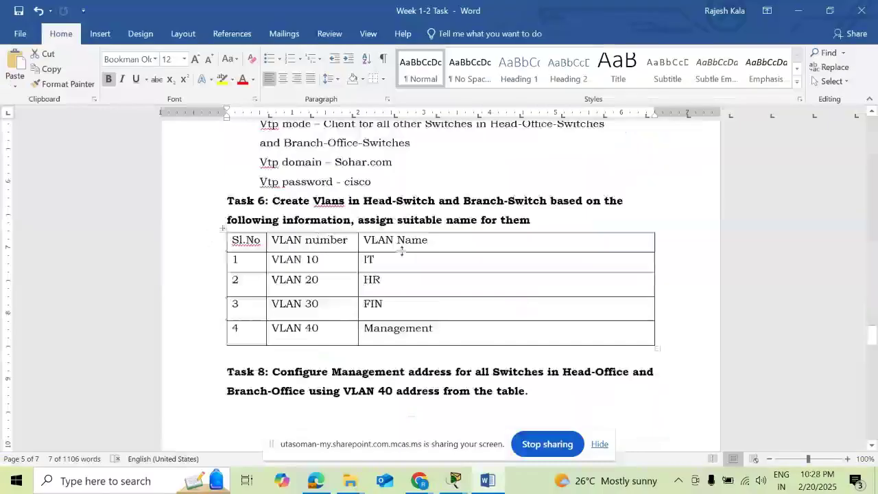
pyautogui.scroll(-3, 386, 290)
pyautogui.scroll(-2, 411, 281)
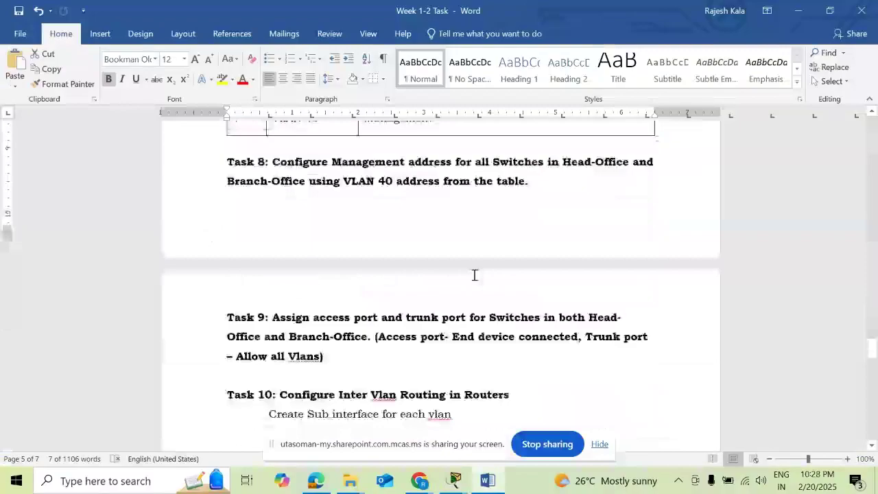
pyautogui.scroll(-1, 432, 282)
pyautogui.scroll(-3, 432, 282)
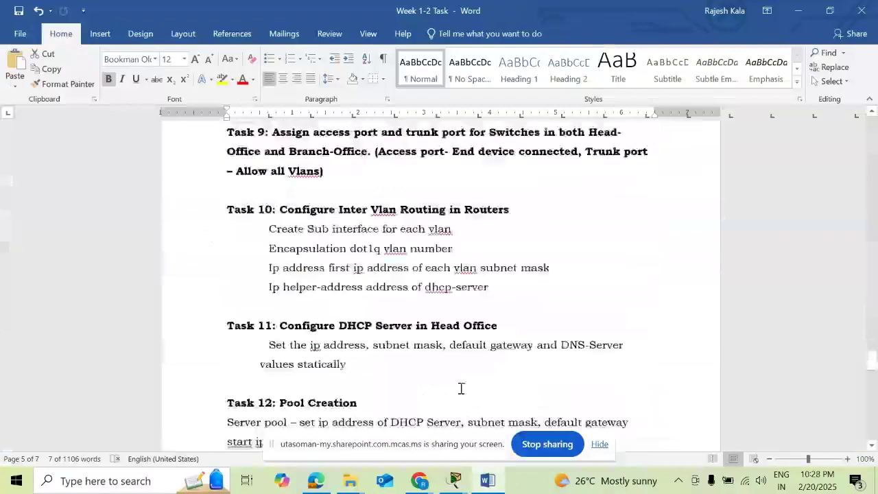
pyautogui.scroll(-3, 461, 388)
pyautogui.moveTo(422, 482)
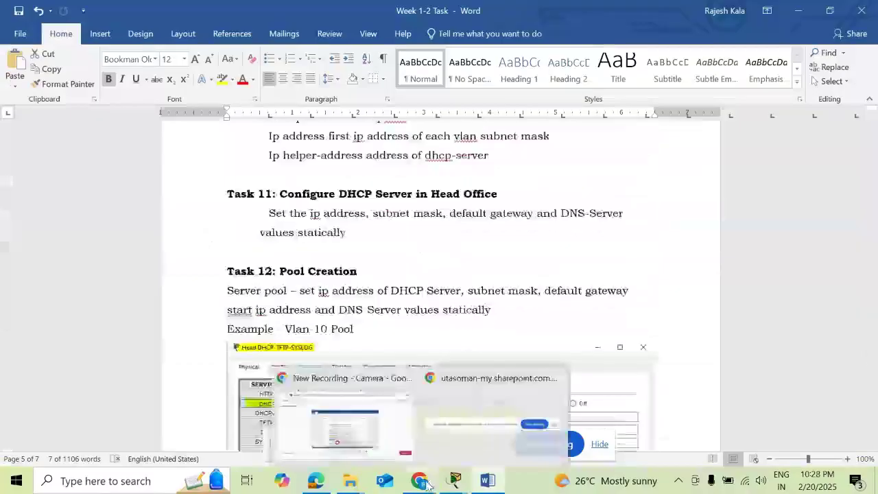